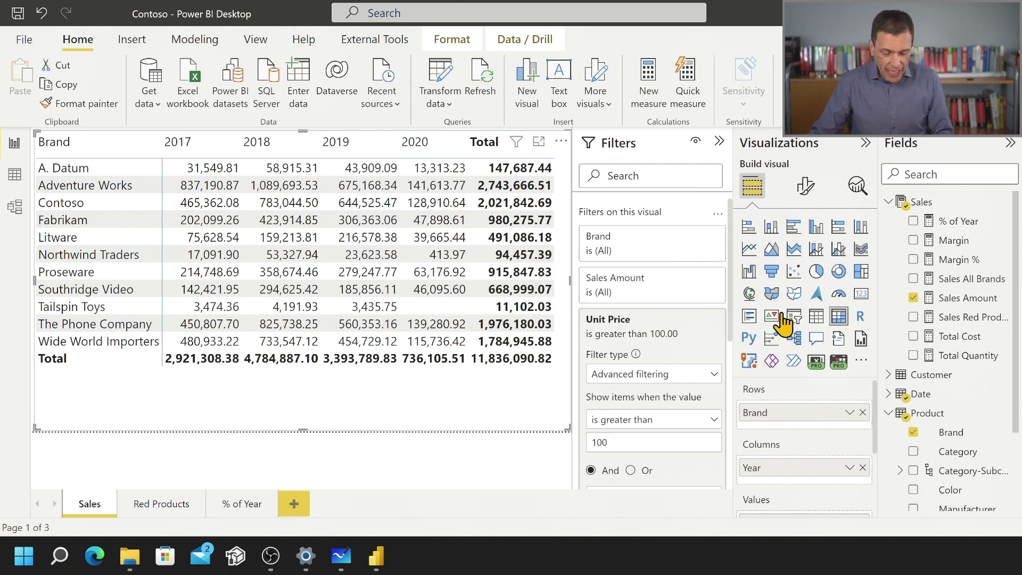
Step: Launch a Win+Shift+S screen capture over the Power BI Brand-by-Year sales matrix
key(super+shift+s)
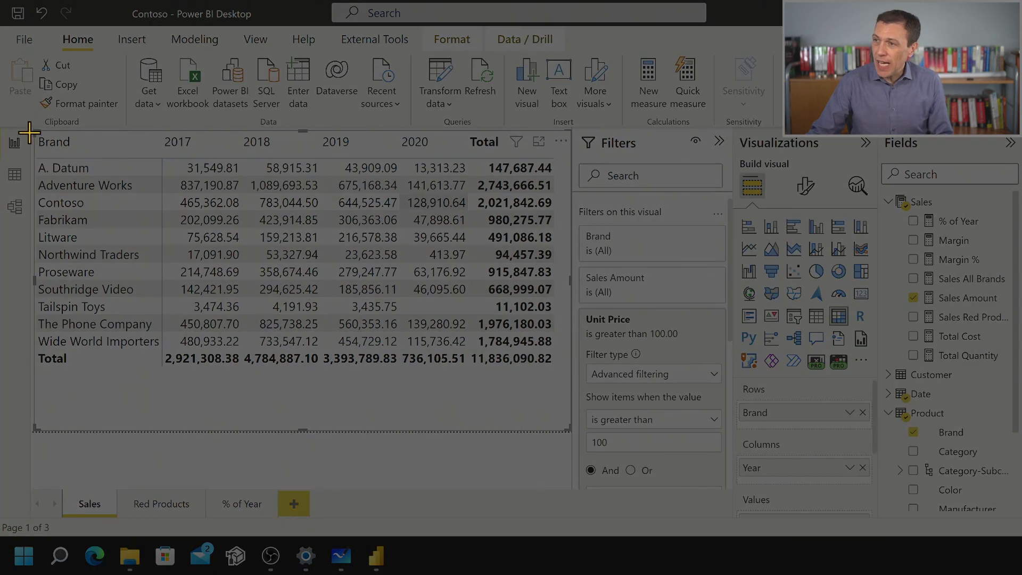
Step: Paste the snipped matrix and filters, then highlight Contoso's 2019 value 644,525.47 in orange
drag(29, 132, 741, 469)
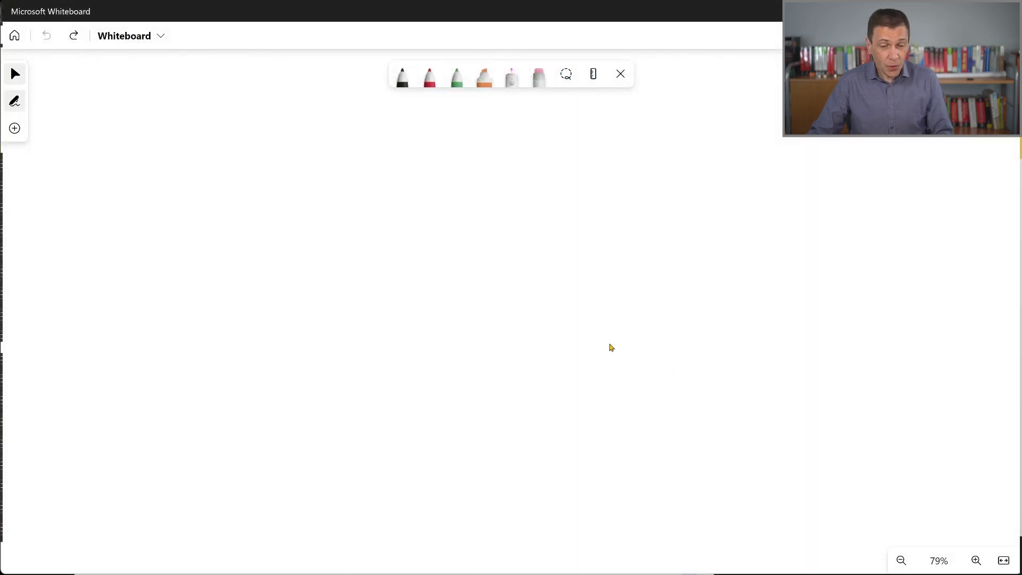
key(ctrl+v)
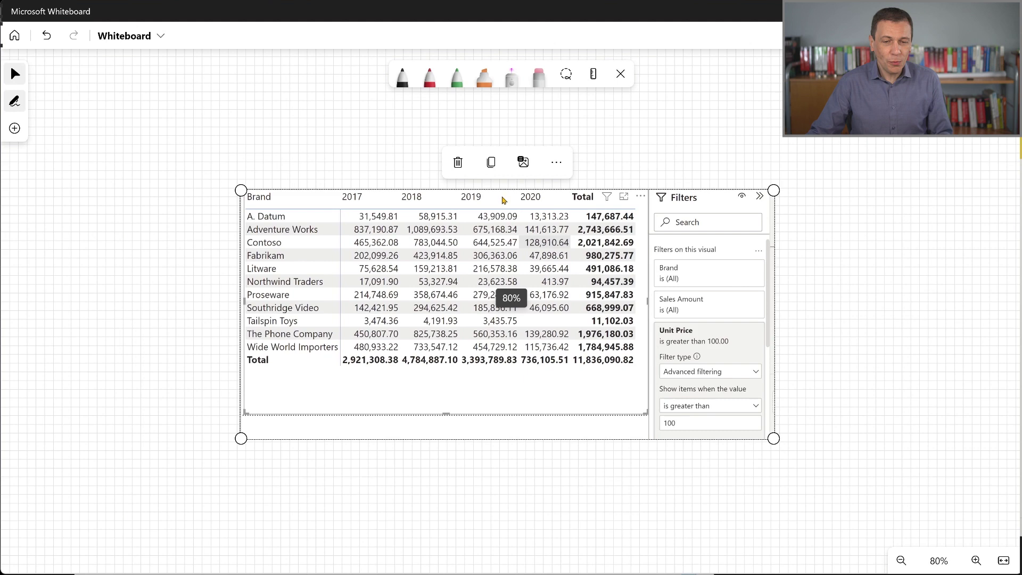
click(365, 142)
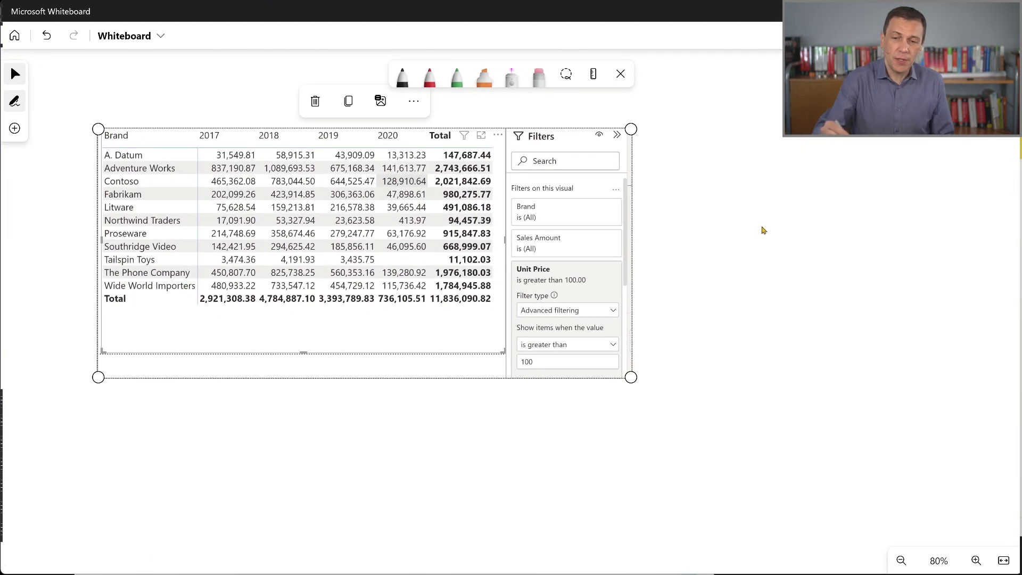
click(484, 77)
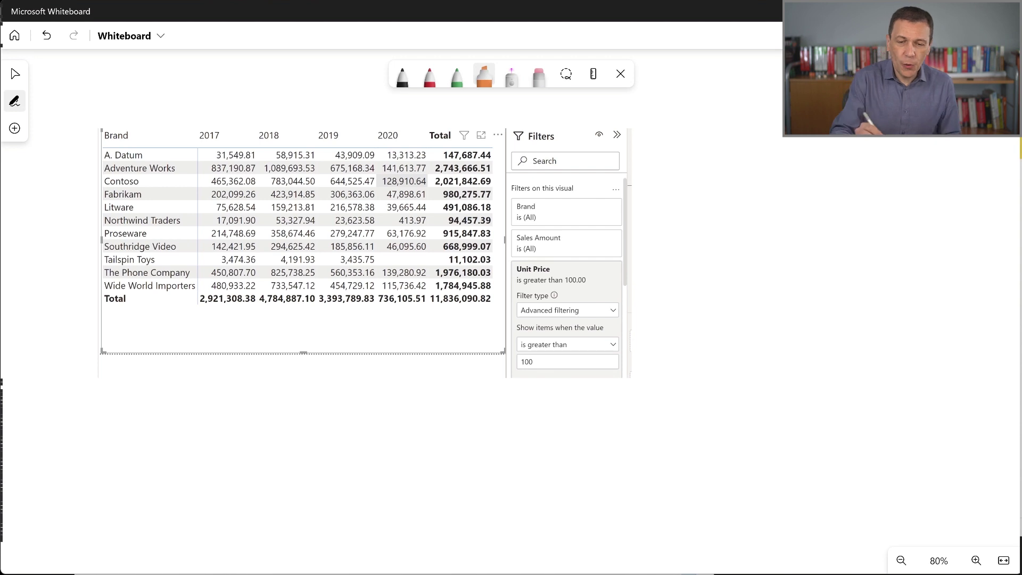
drag(319, 182, 383, 181)
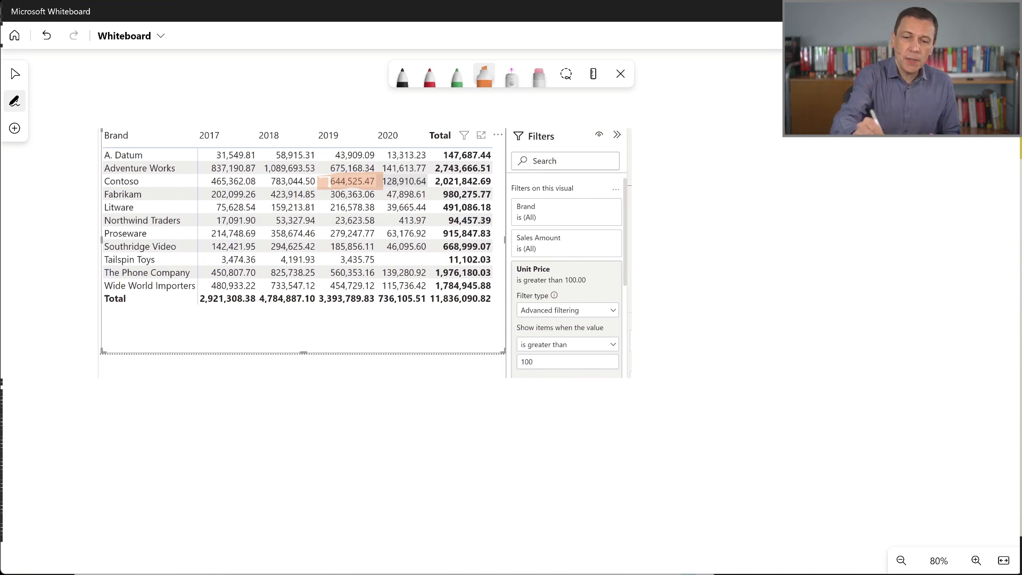
Step: Draw a large black circle right of the table, then ring 2019, Contoso and Unit Price in red
click(402, 75)
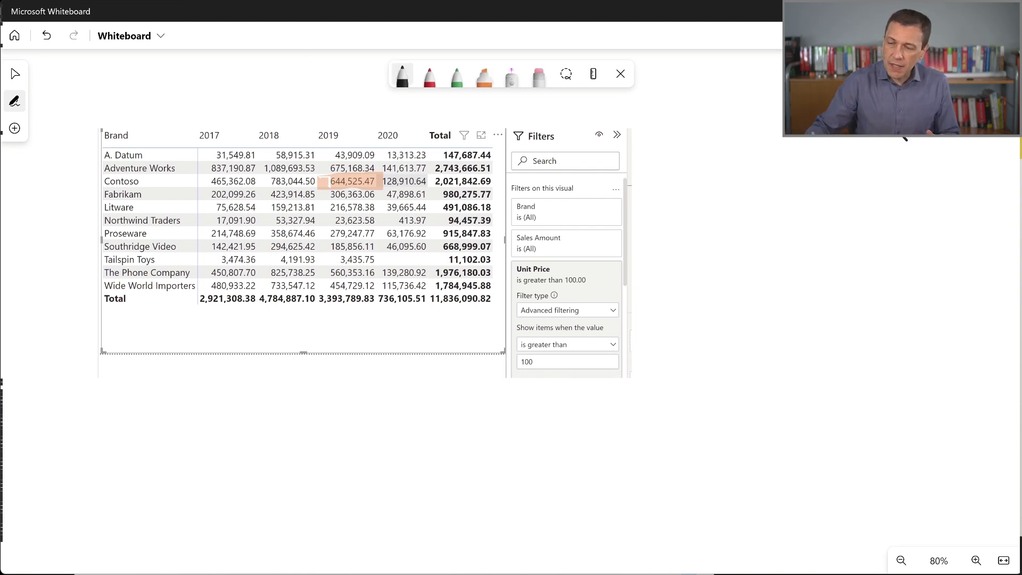
mouse_move(905, 140)
mouse_down()
mouse_move(651, 286)
mouse_move(675, 425)
mouse_move(857, 474)
mouse_move(970, 365)
mouse_move(971, 215)
mouse_move(905, 138)
mouse_up()
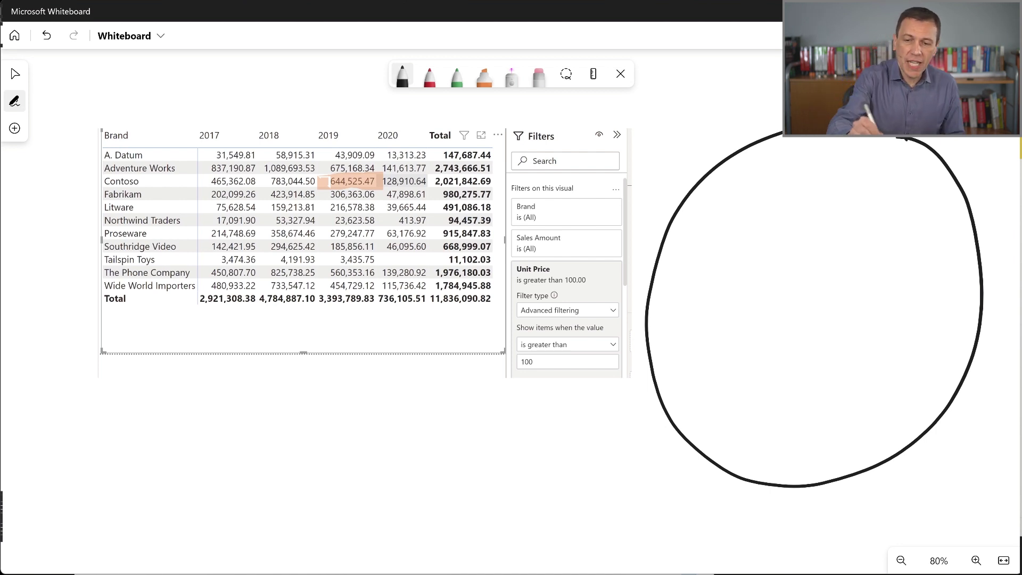
click(429, 76)
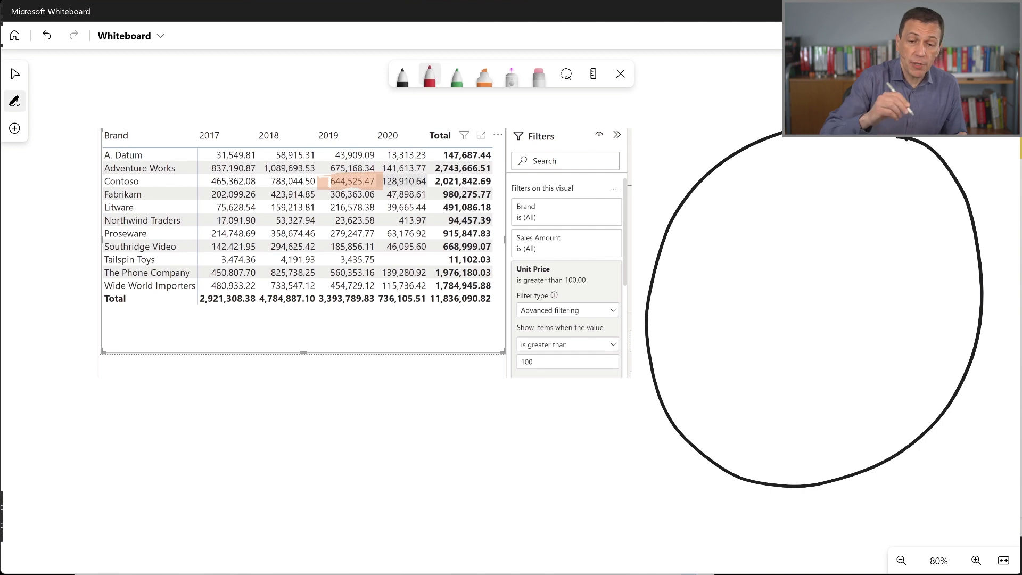
mouse_move(330, 119)
mouse_down()
mouse_move(354, 130)
mouse_move(333, 118)
mouse_up()
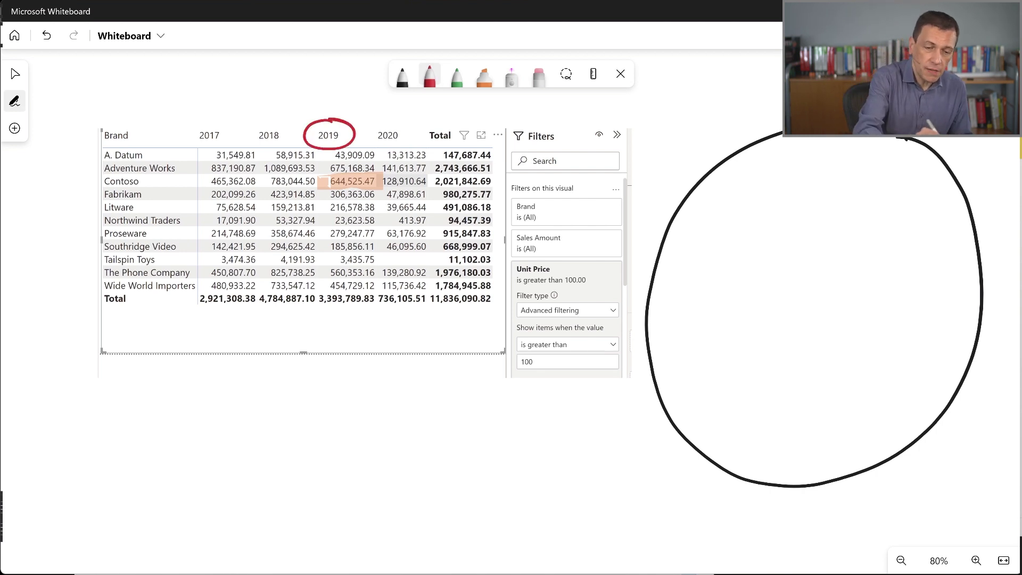
mouse_move(141, 174)
mouse_down()
mouse_move(93, 176)
mouse_move(137, 176)
mouse_up()
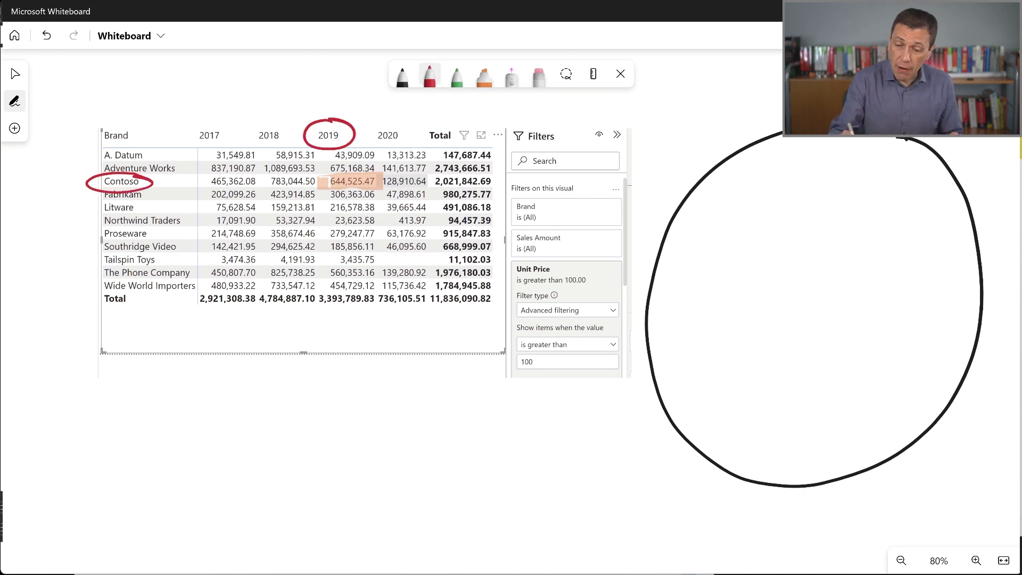
mouse_move(548, 255)
mouse_down()
mouse_move(563, 281)
mouse_move(559, 257)
mouse_up()
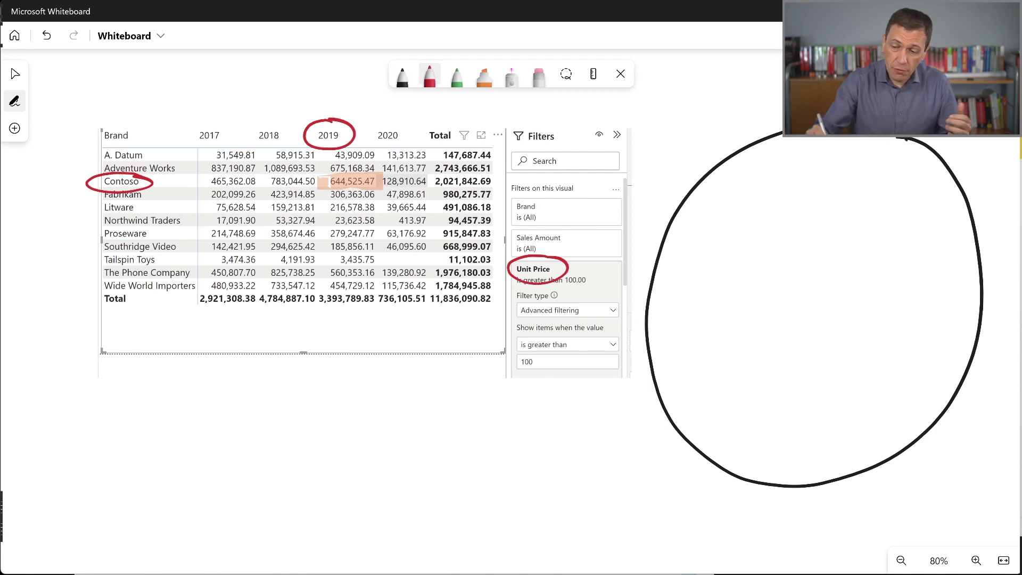
click(429, 76)
Step: Draw a red YEAR box holding 2019 inside the circle, linked by a curve from 2019
mouse_move(693, 204)
mouse_down()
mouse_move(678, 341)
mouse_move(731, 203)
mouse_move(766, 225)
mouse_move(770, 353)
mouse_up()
mouse_move(701, 346)
mouse_down()
mouse_move(770, 353)
mouse_move(693, 347)
mouse_up()
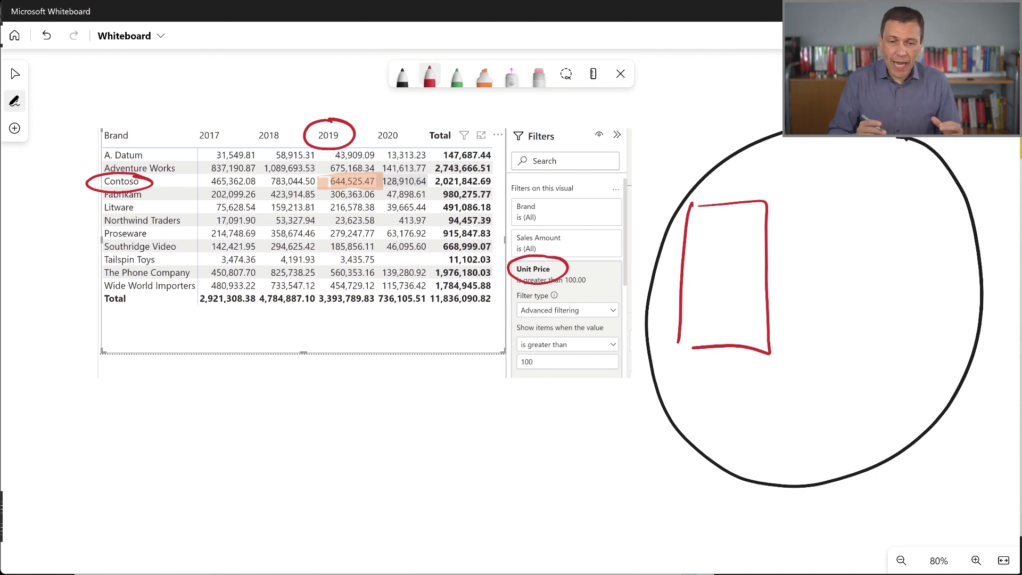
mouse_move(349, 121)
mouse_down()
mouse_move(503, 110)
mouse_move(681, 189)
mouse_move(706, 231)
mouse_move(755, 210)
mouse_move(755, 229)
mouse_up()
drag(689, 251, 756, 243)
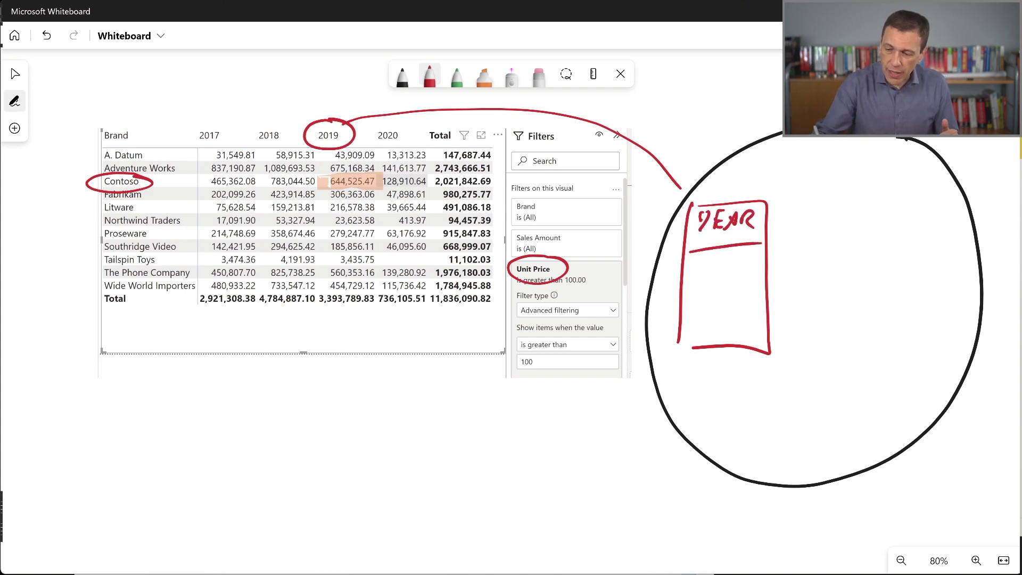
mouse_move(690, 281)
mouse_down()
mouse_move(717, 296)
mouse_move(719, 282)
mouse_up()
mouse_move(736, 279)
mouse_down()
mouse_move(738, 299)
mouse_move(755, 293)
mouse_move(750, 306)
mouse_up()
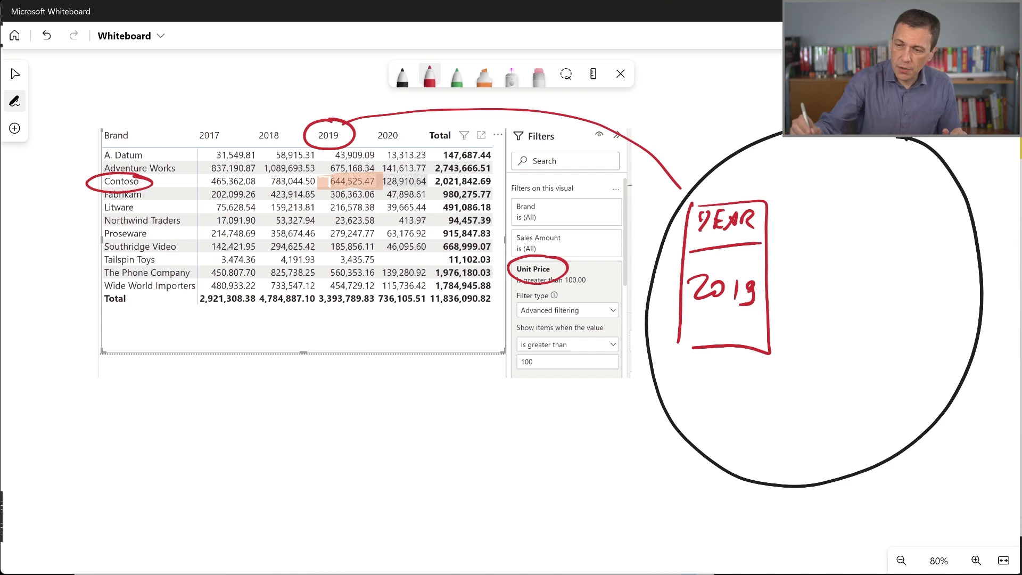
Step: Draw a curve from Contoso to a second red box headed BRAND and start writing Contoso
mouse_move(134, 161)
mouse_down()
mouse_move(328, 71)
mouse_move(637, 64)
mouse_move(728, 113)
mouse_up()
drag(800, 148, 790, 249)
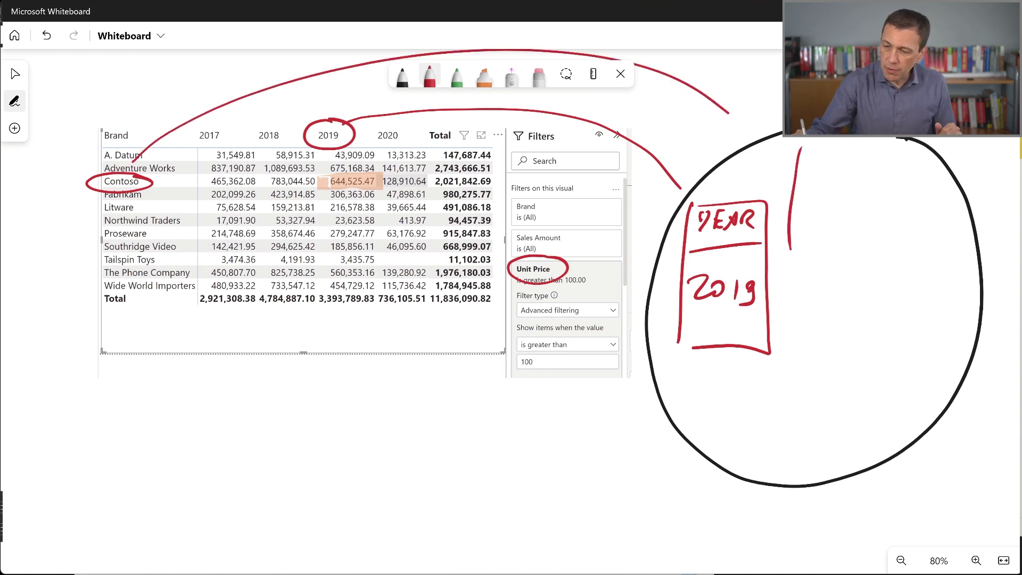
drag(870, 162, 863, 290)
mouse_move(789, 223)
mouse_down()
mouse_move(788, 286)
mouse_move(858, 283)
mouse_up()
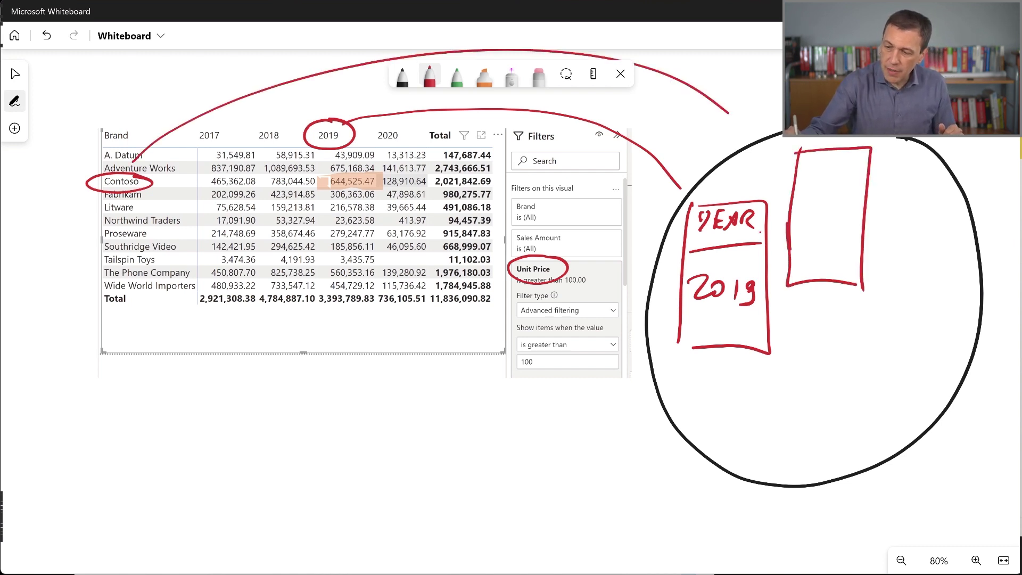
mouse_move(809, 173)
mouse_down()
mouse_move(805, 184)
mouse_move(836, 186)
mouse_move(862, 171)
mouse_move(858, 184)
mouse_up()
drag(796, 208, 882, 201)
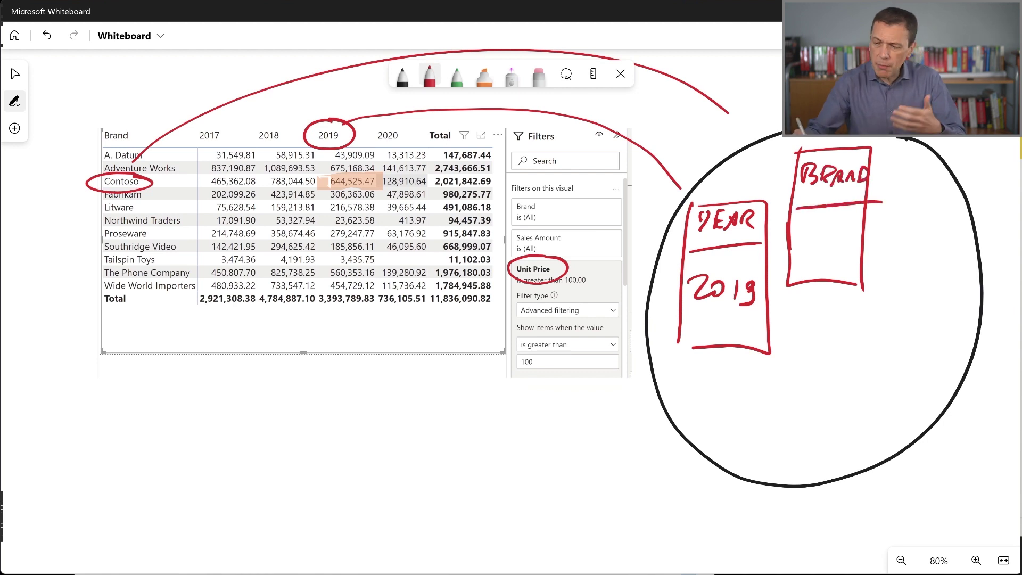
drag(810, 239, 800, 249)
drag(816, 240, 848, 244)
Step: Finish Contoso in the BRAND box and circle the greater-than-100 filter condition
drag(855, 246, 851, 260)
drag(867, 252, 864, 264)
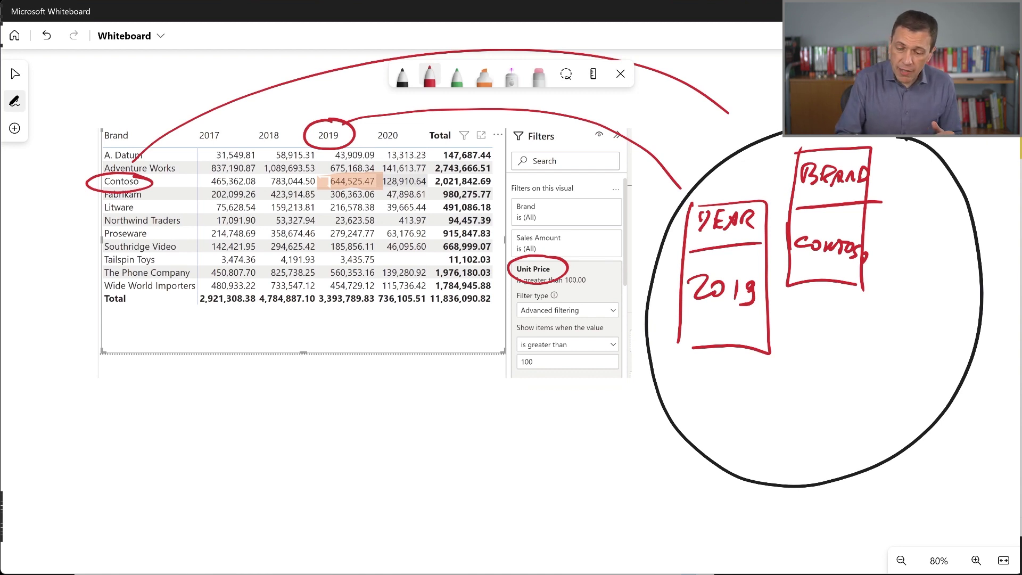
mouse_move(582, 331)
mouse_down()
mouse_move(532, 380)
mouse_move(574, 336)
mouse_up()
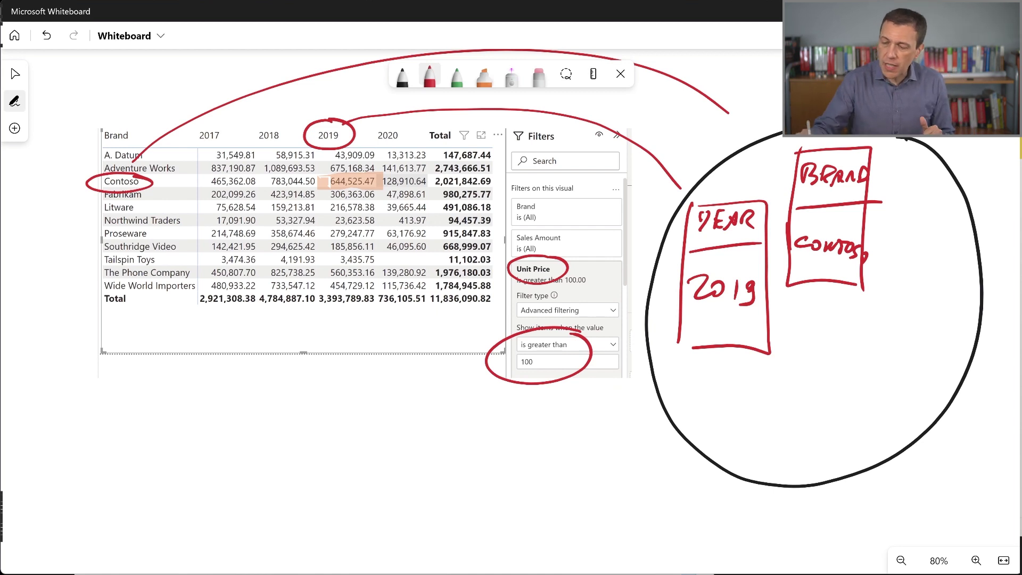
Step: Draw a tall red box below BRAND with a header line labelled U.P
drag(793, 321, 777, 465)
mouse_move(796, 293)
mouse_down()
mouse_move(792, 318)
mouse_move(849, 293)
mouse_move(881, 315)
mouse_move(866, 500)
mouse_up()
drag(797, 325, 870, 331)
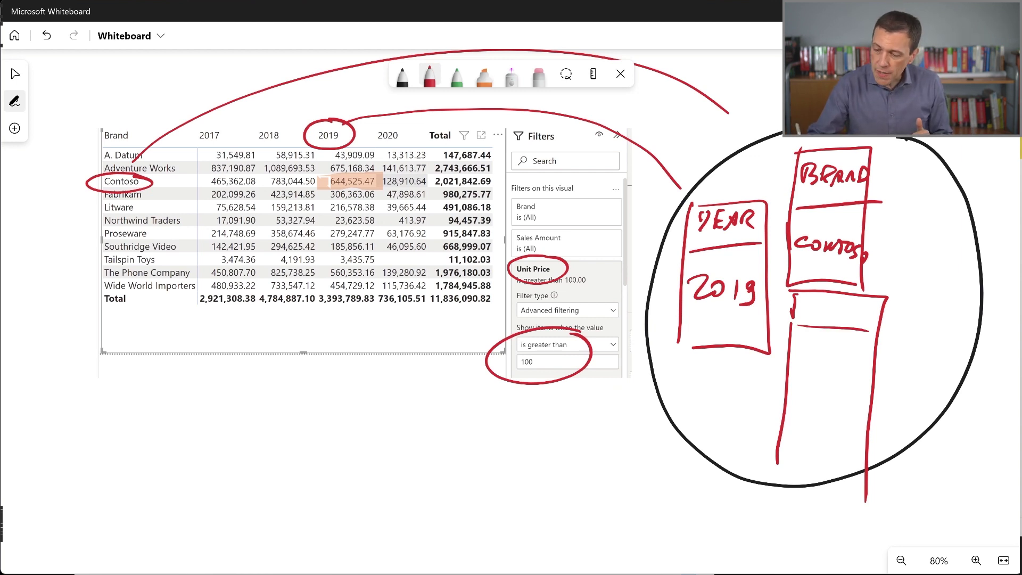
mouse_move(808, 301)
mouse_down()
mouse_move(828, 301)
mouse_move(837, 319)
mouse_up()
click(833, 316)
drag(839, 305, 842, 315)
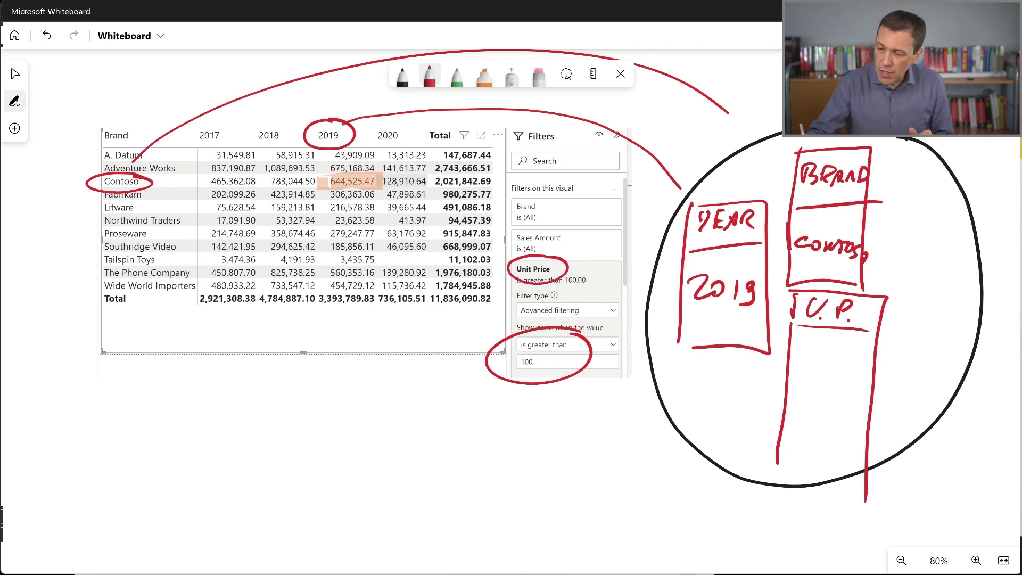
Step: Write 101, 102, 105, 105.50 and continuation dots under U.P., then extend and close the box
mouse_move(805, 339)
mouse_down()
mouse_move(800, 359)
mouse_move(821, 341)
mouse_up()
drag(843, 338, 801, 395)
drag(824, 373, 850, 397)
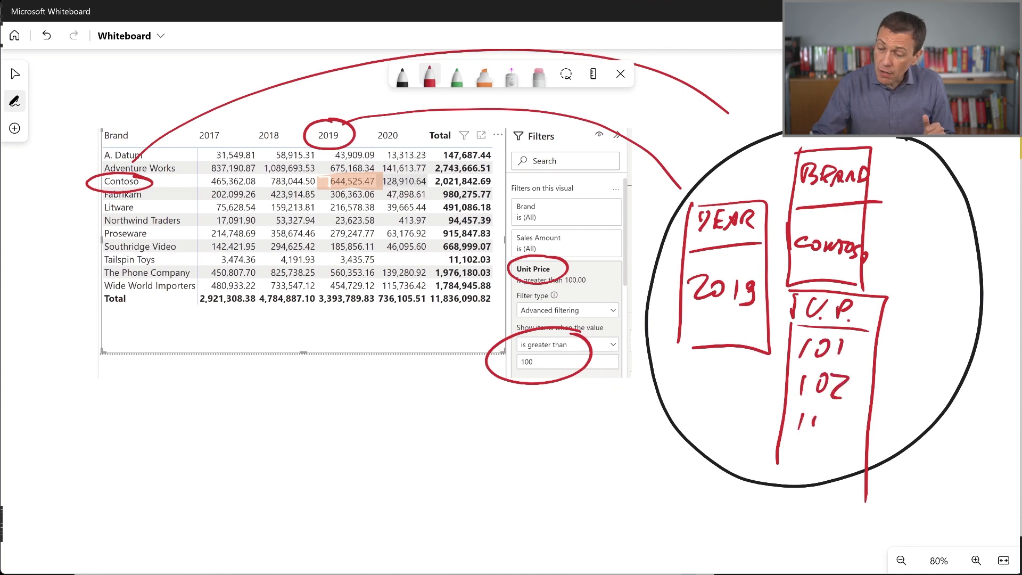
drag(820, 412, 814, 426)
drag(844, 409, 796, 456)
mouse_move(810, 447)
mouse_down()
mouse_move(805, 459)
mouse_move(837, 464)
mouse_up()
drag(843, 458, 859, 464)
click(823, 497)
click(822, 504)
drag(780, 462, 773, 523)
drag(866, 484, 857, 512)
drag(778, 528, 828, 536)
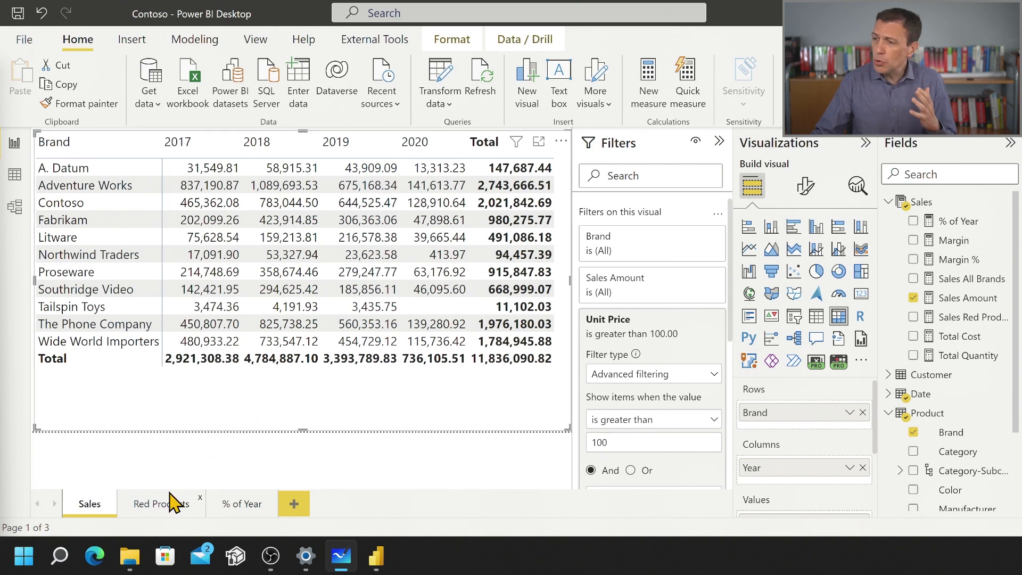
Step: Open the Red Products page and expand the Sales Red Products formula to show all lines
click(158, 513)
click(155, 506)
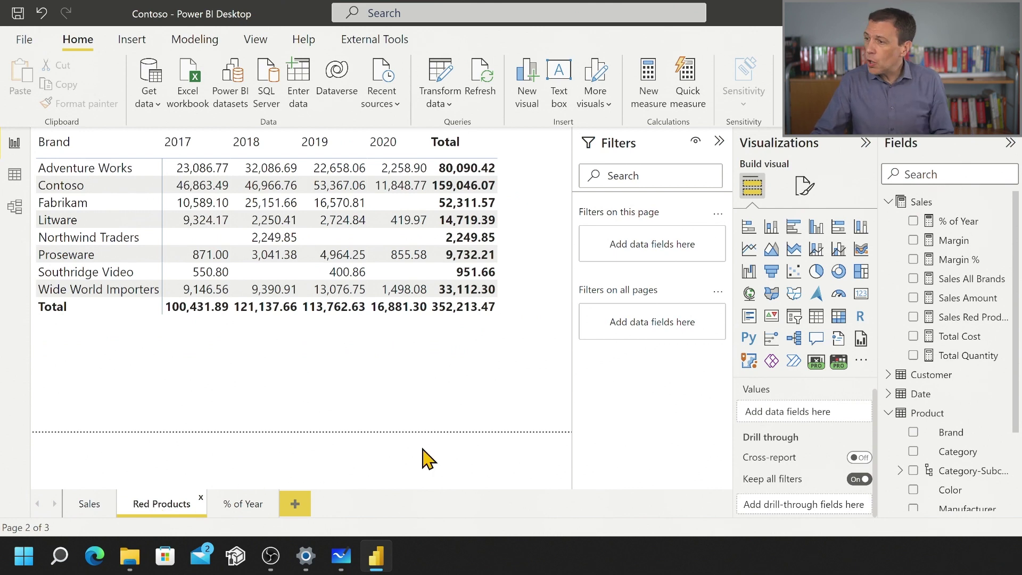
click(977, 318)
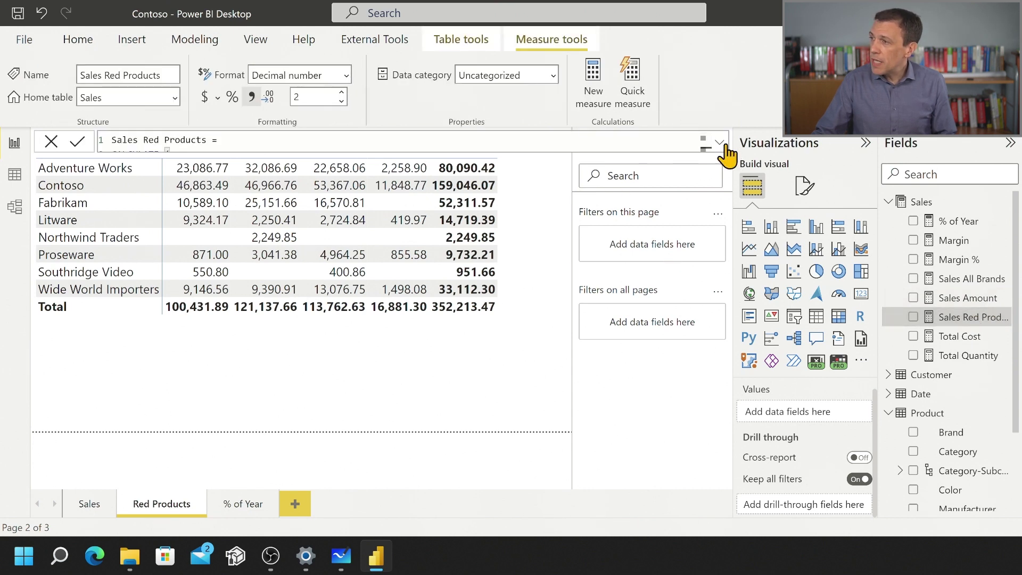
click(720, 143)
ctrl+scroll(426, 173, up, 3)
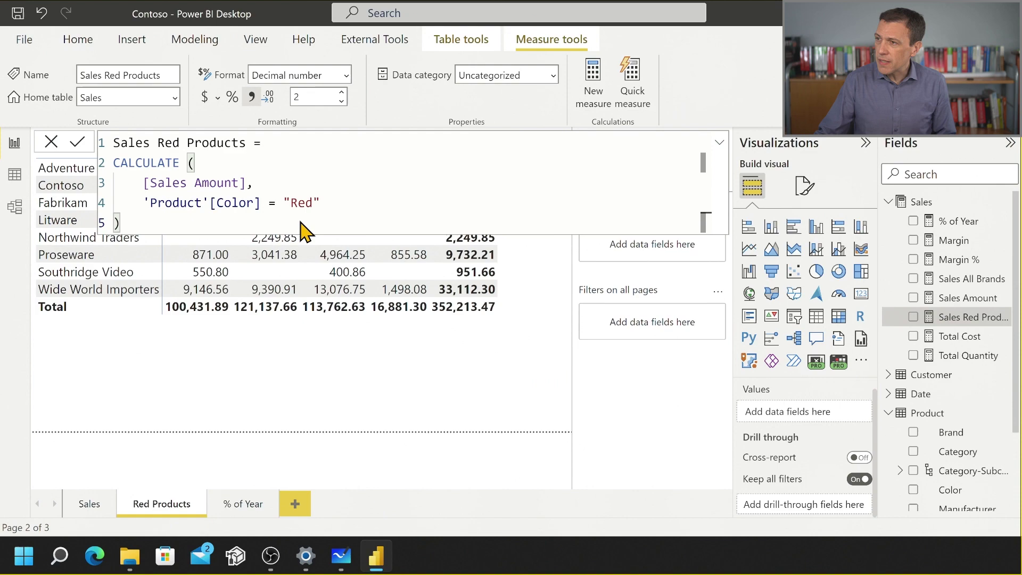
key(super+shift+s)
Step: Paste a snip of the Sales Red Products formula onto the whiteboard and shrink it beside the circle
drag(98, 129, 336, 245)
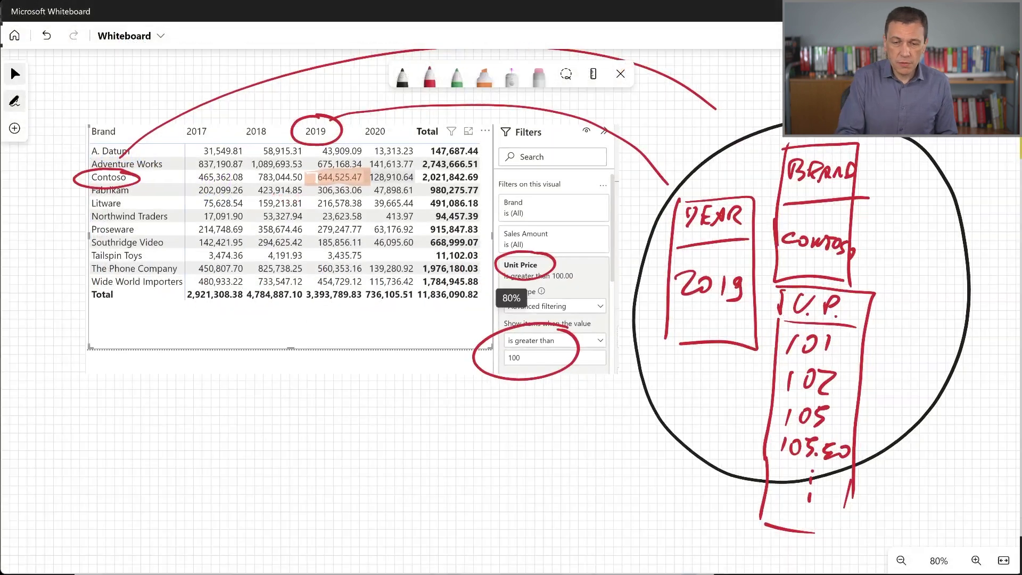
scroll(511, 298, up, 2)
scroll(512, 288, right, 8)
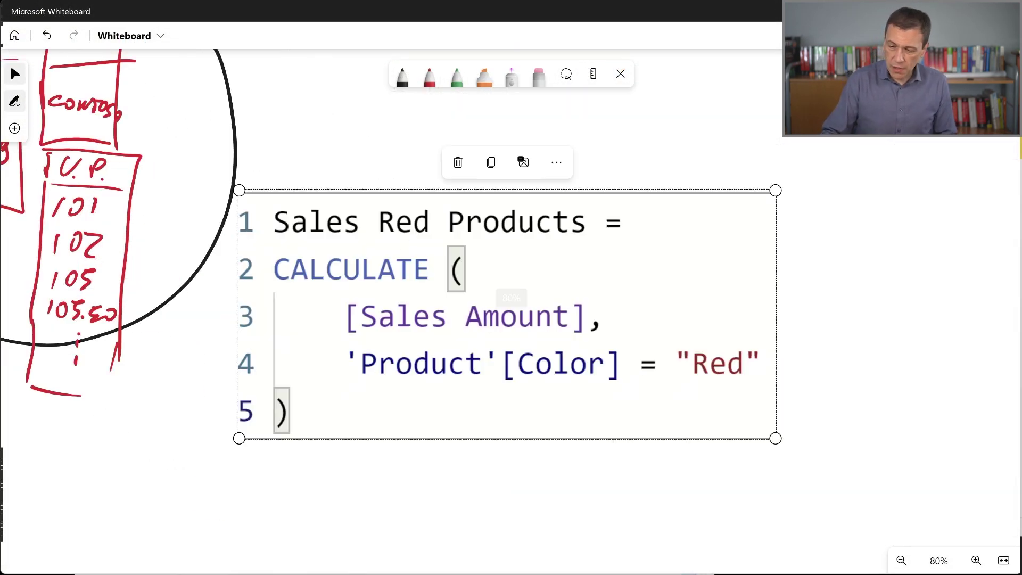
key(ctrl+v)
drag(776, 438, 468, 286)
drag(586, 373, 691, 473)
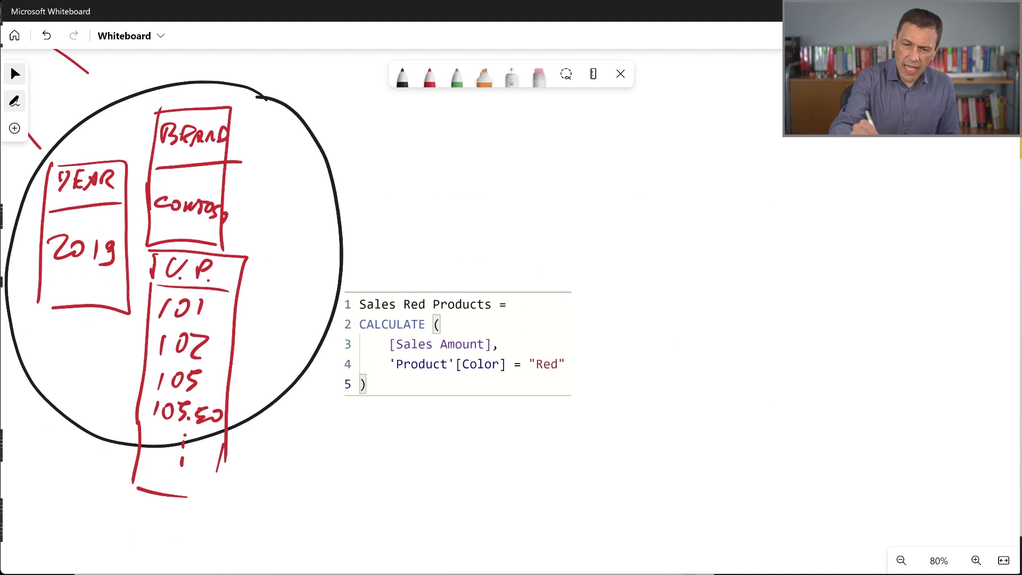
Step: In green ink, circle the Color = "Red" line and draw an arrow into the circle
click(429, 77)
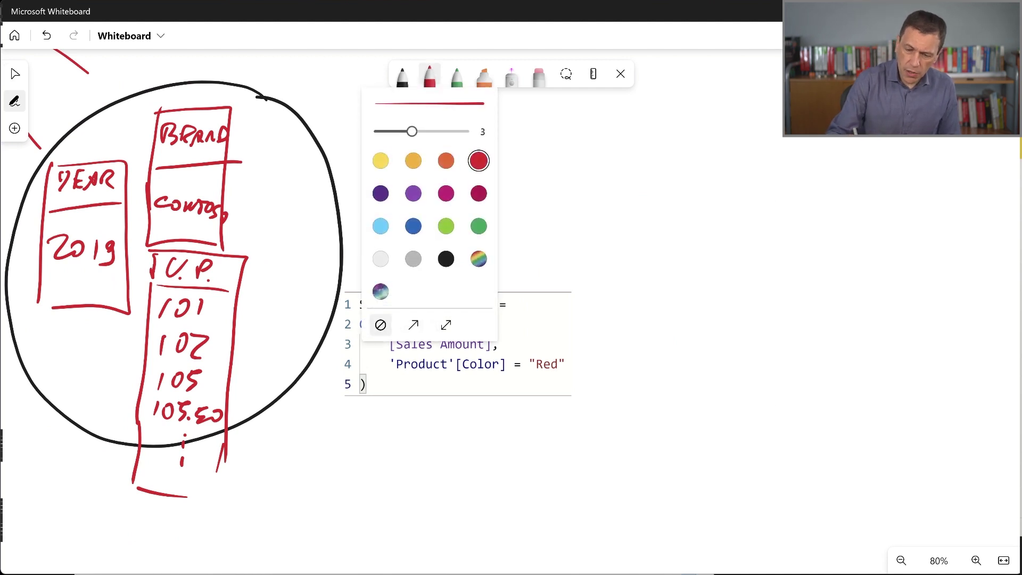
click(457, 77)
mouse_move(549, 356)
mouse_down()
mouse_move(496, 344)
mouse_move(422, 395)
mouse_move(535, 354)
mouse_up()
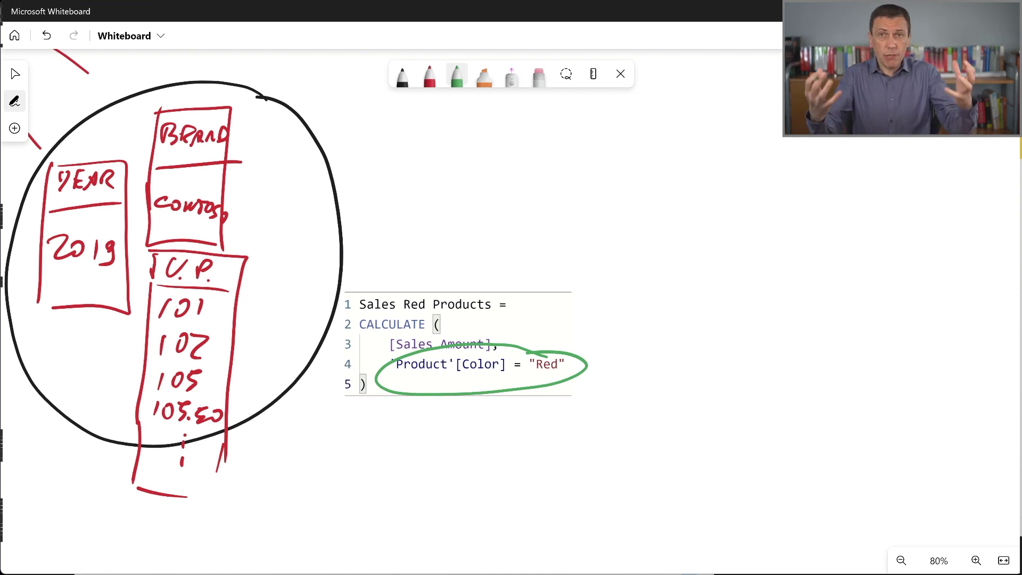
drag(518, 343, 332, 217)
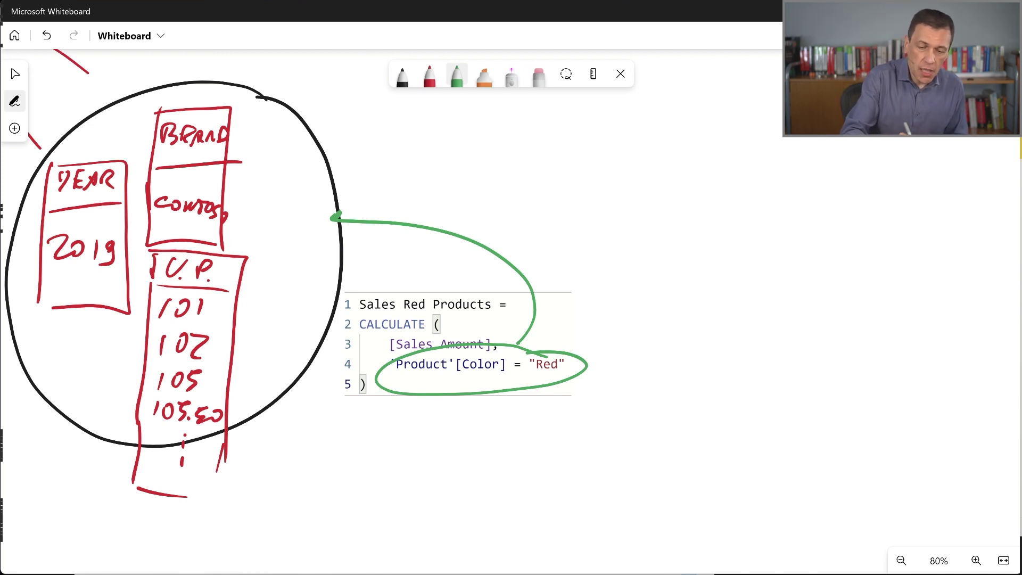
Step: Draw a green box headed COLOR, redoing miswritten strokes, and write RED beneath the divider
mouse_move(246, 194)
mouse_down()
mouse_move(253, 341)
mouse_move(327, 192)
mouse_move(240, 336)
mouse_up()
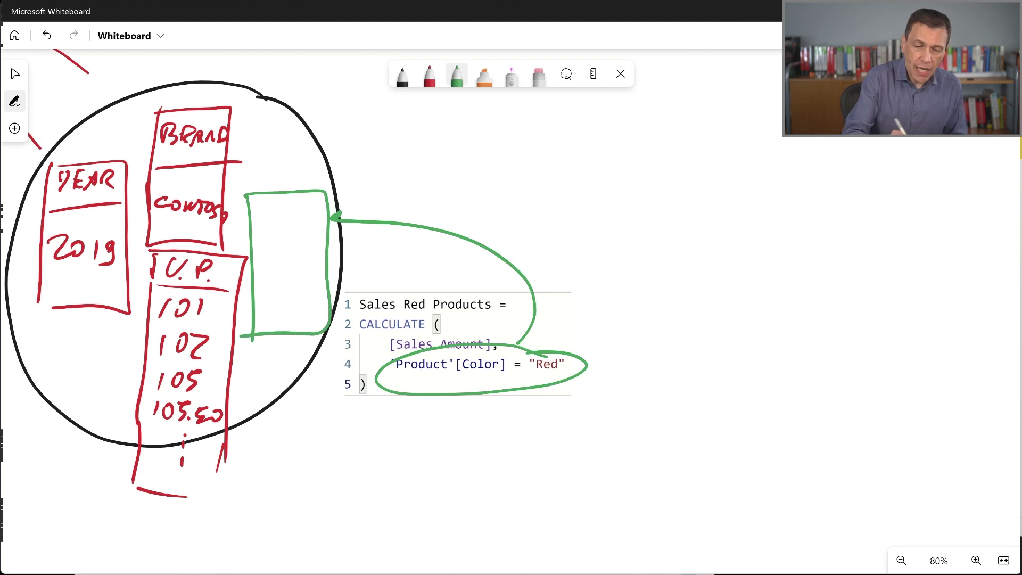
drag(271, 205, 270, 219)
drag(277, 205, 292, 218)
drag(302, 202, 301, 203)
key(ctrl+z)
key(ctrl+z)
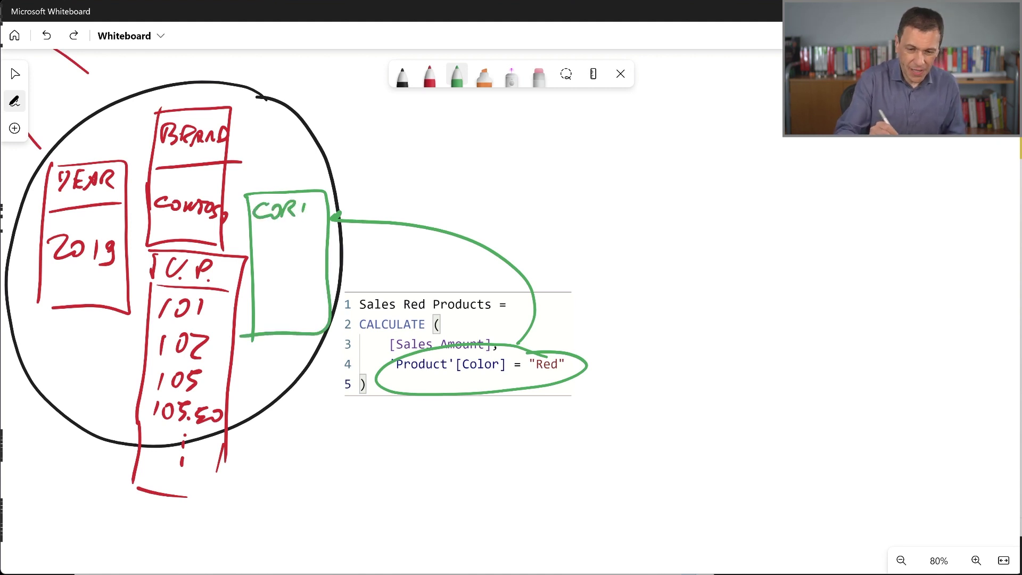
key(ctrl+z)
drag(287, 219, 300, 214)
drag(302, 206, 299, 214)
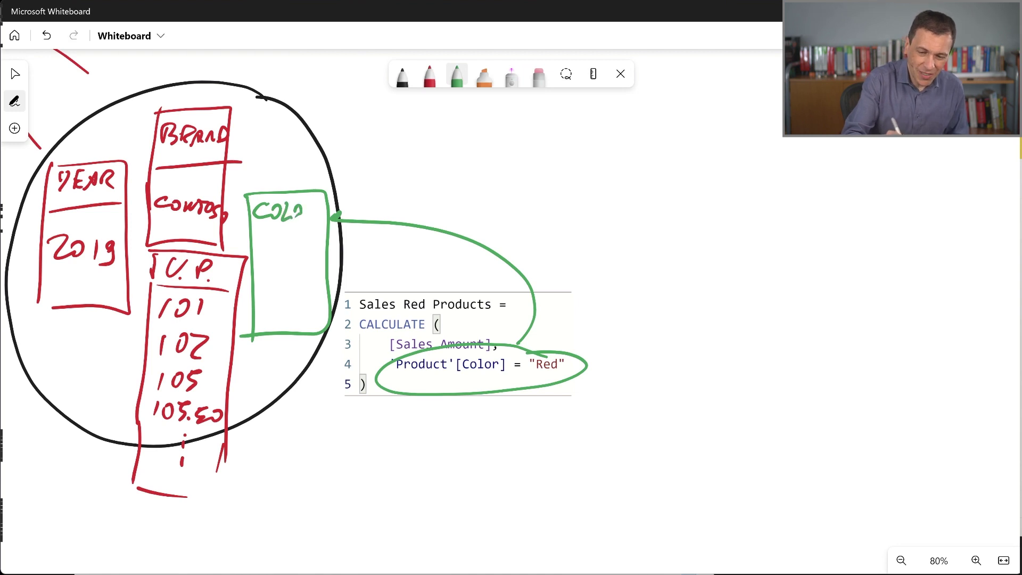
drag(253, 242, 320, 236)
drag(265, 269, 263, 287)
mouse_move(265, 269)
mouse_down()
mouse_move(278, 289)
mouse_move(294, 290)
mouse_up()
drag(301, 265, 304, 294)
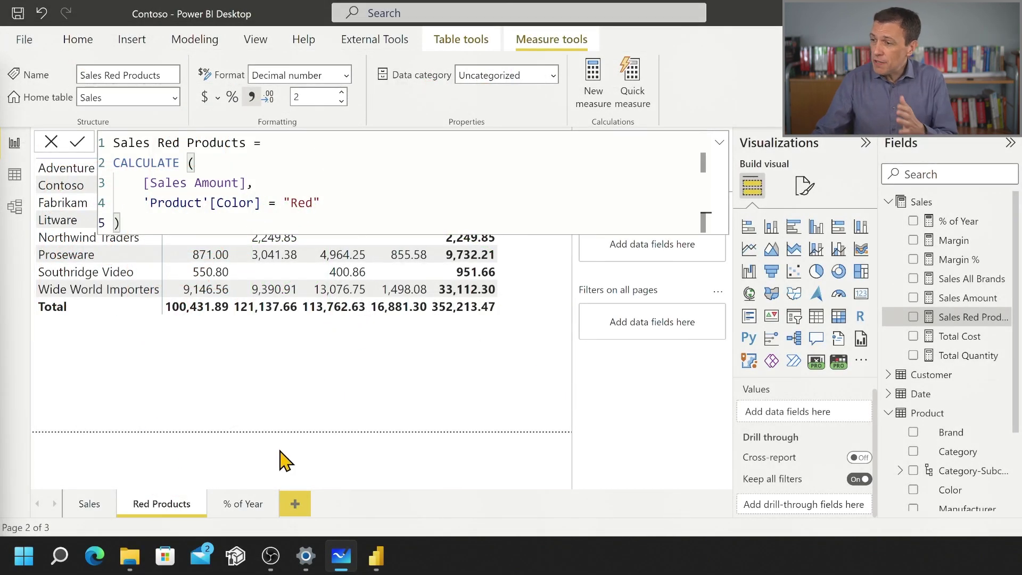
Step: Open the % of Year page, select its measure, collapse the formula bar and select the matrix
click(243, 504)
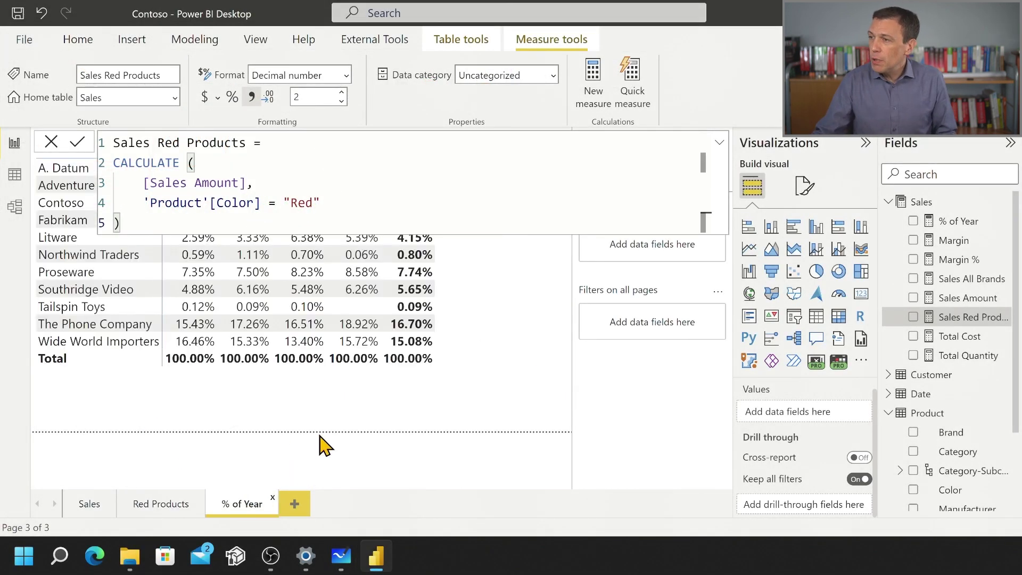
click(956, 221)
click(719, 145)
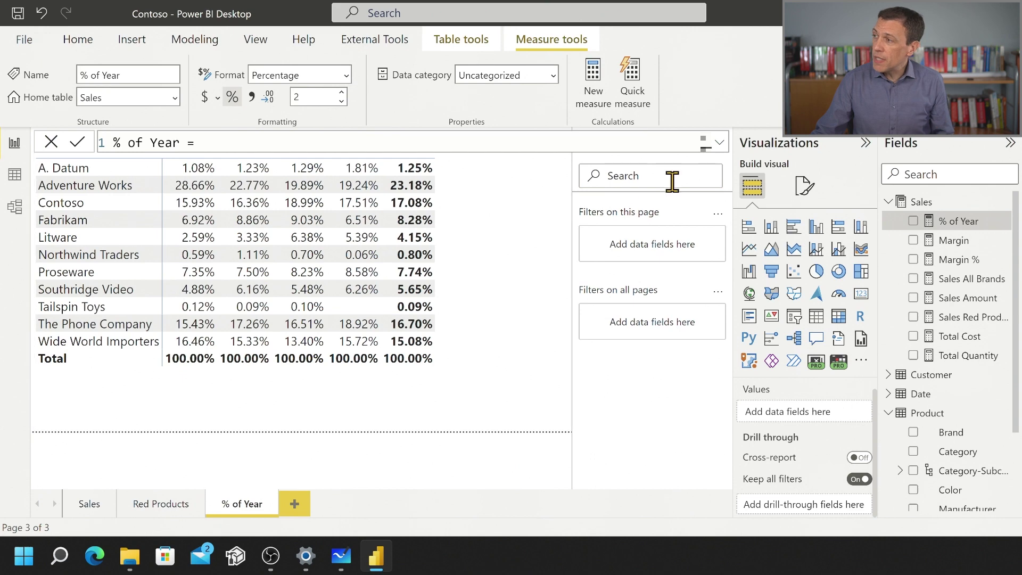
click(544, 347)
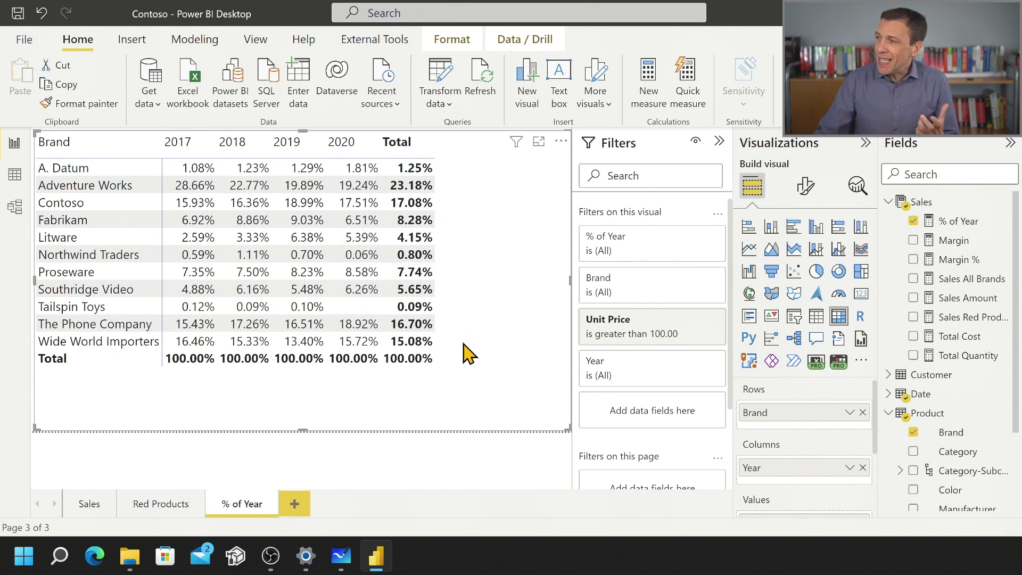
Step: Expand the % of Year DIVIDE formula and select its [Sales Amount] argument
click(950, 221)
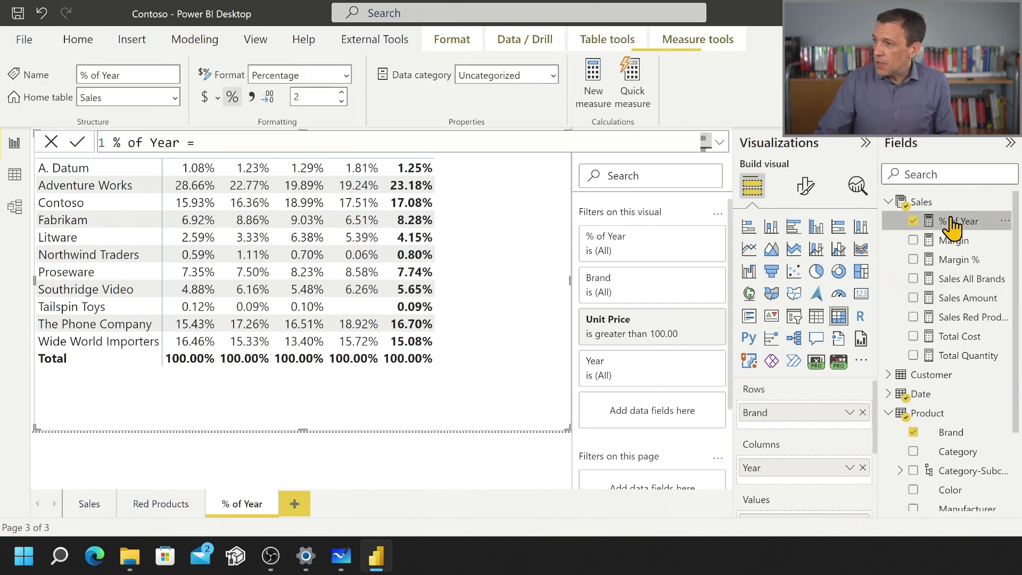
click(717, 143)
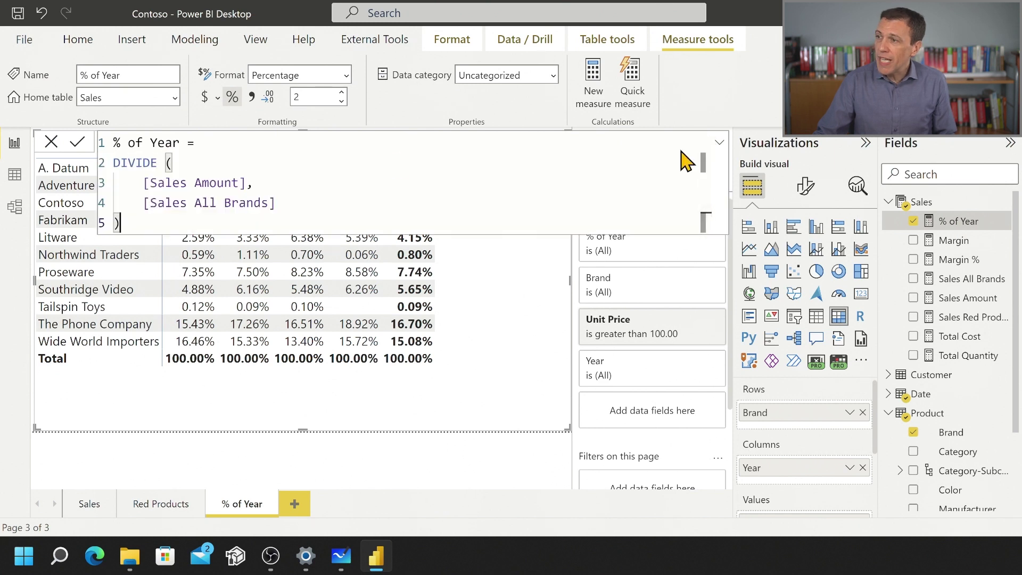
click(155, 183)
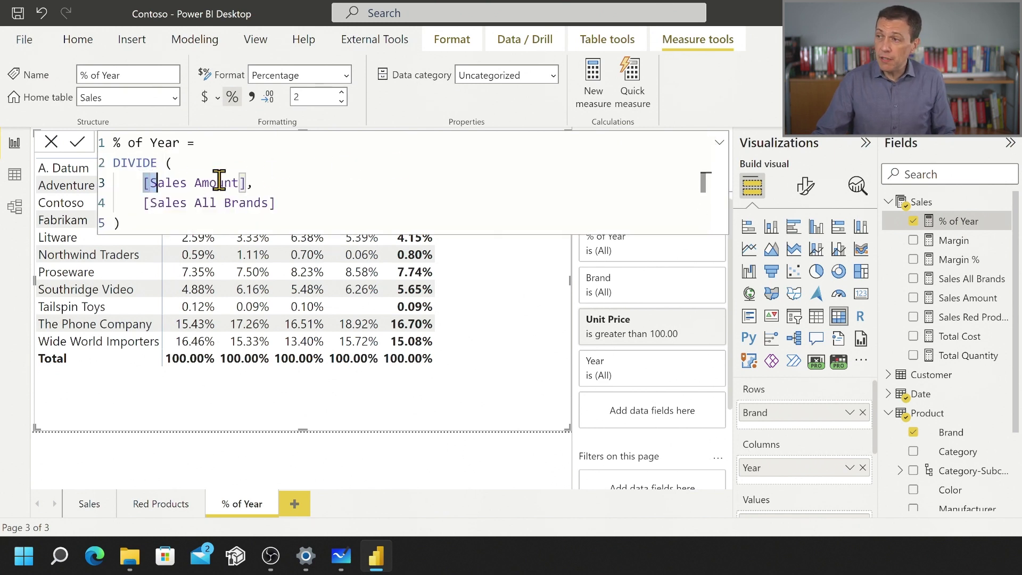
drag(219, 181, 270, 176)
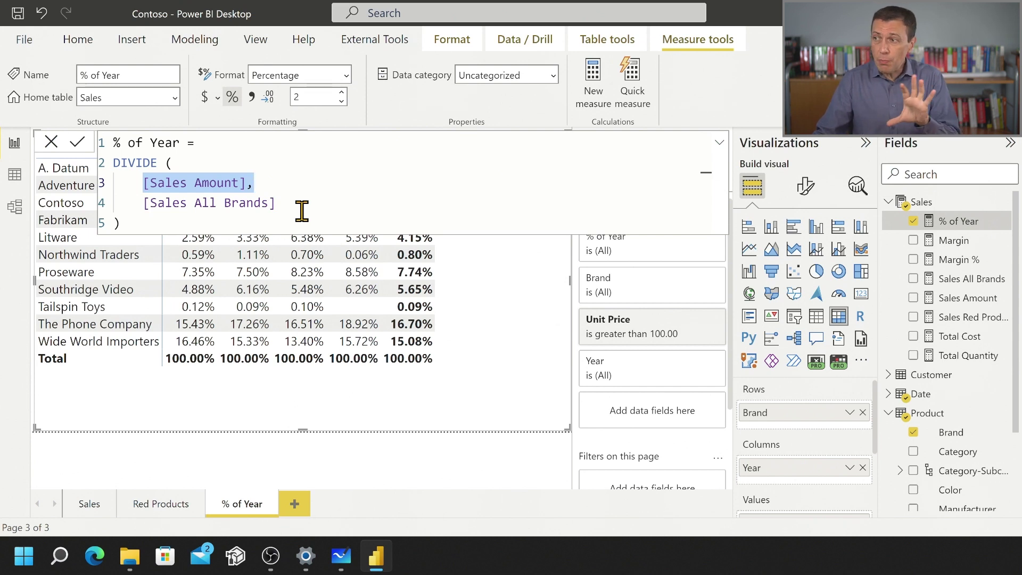
Step: Load the Sales All Brands measure and expand its REMOVEFILTERS(Product[Brand]) code
click(719, 142)
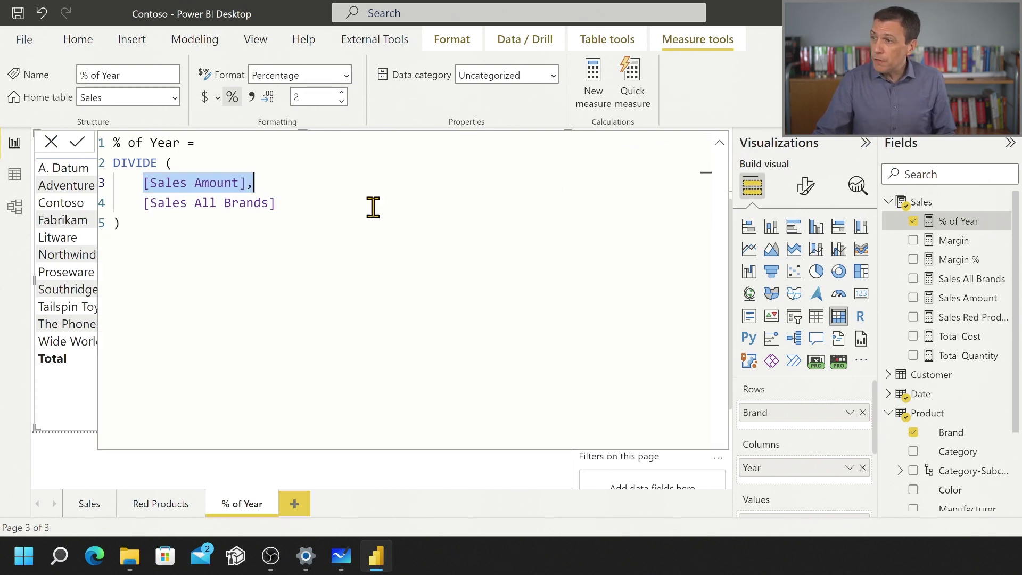
click(720, 143)
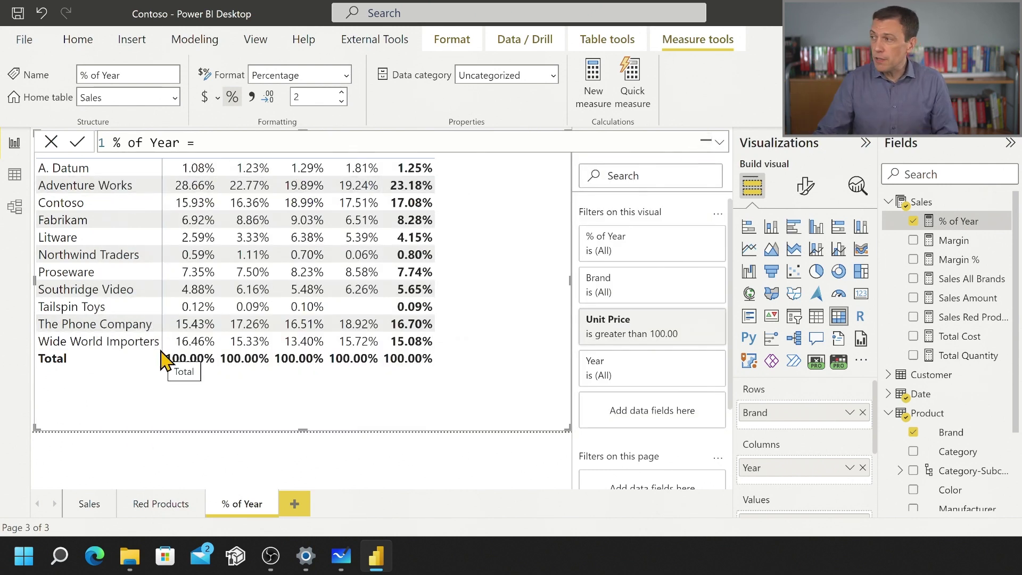
click(956, 281)
click(718, 142)
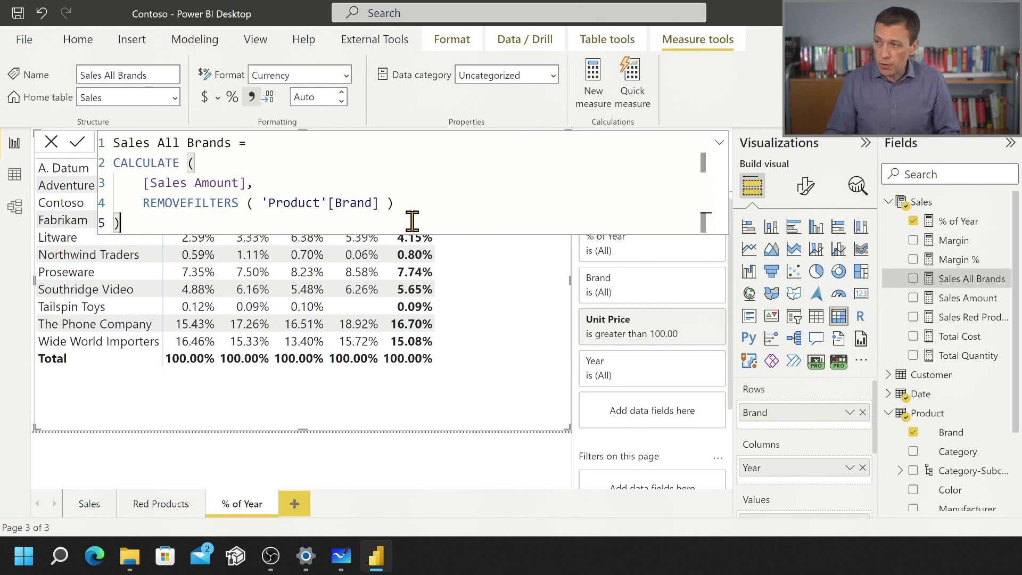
Step: Comment out the REMOVEFILTERS line and add an ALL ( 'Product'[Brand] ) line beneath it
double_click(143, 203)
key(Home)
text(--)
key(End)
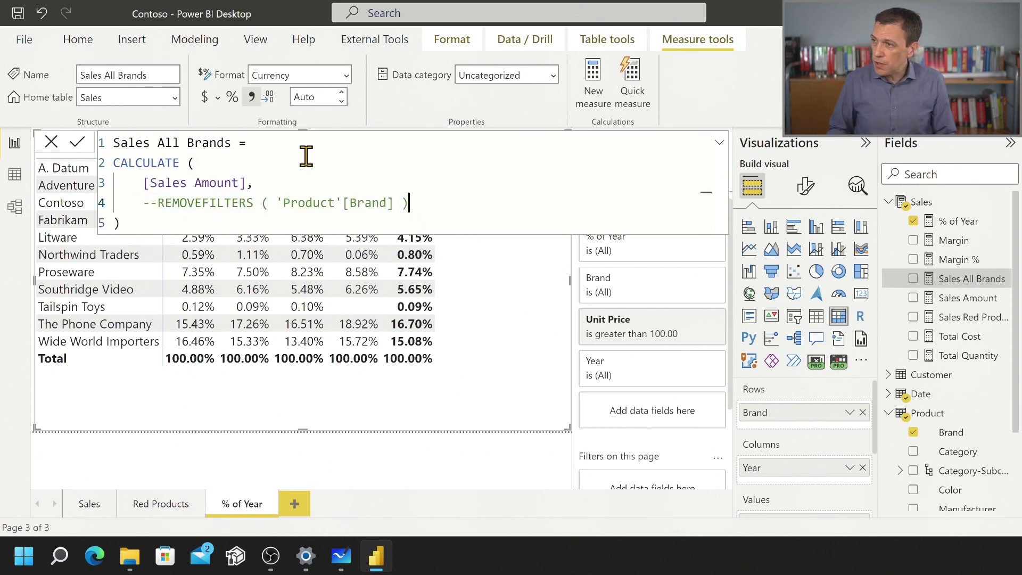
key(Return)
text(ALL ( )
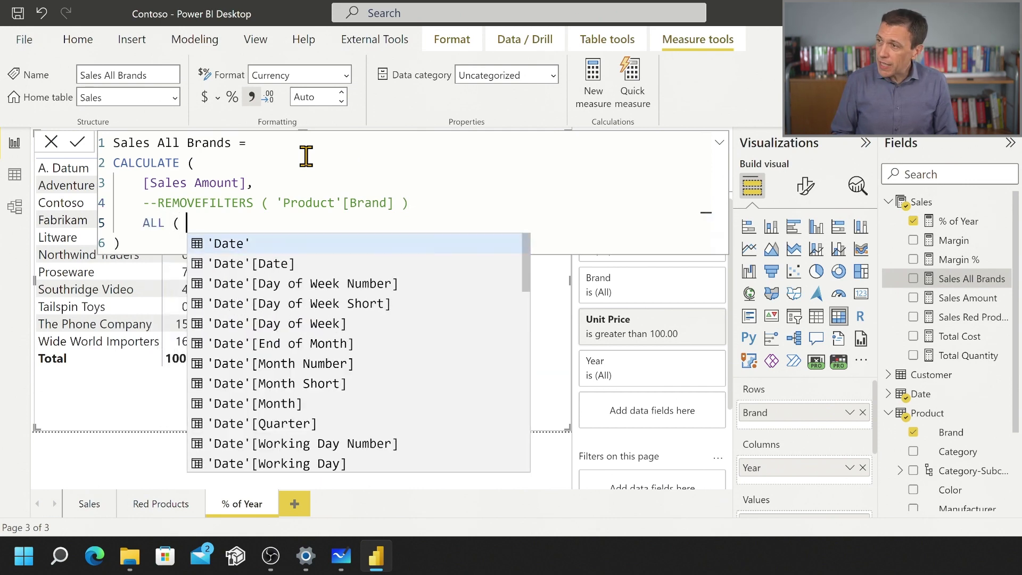
text(Brand)
key(Tab)
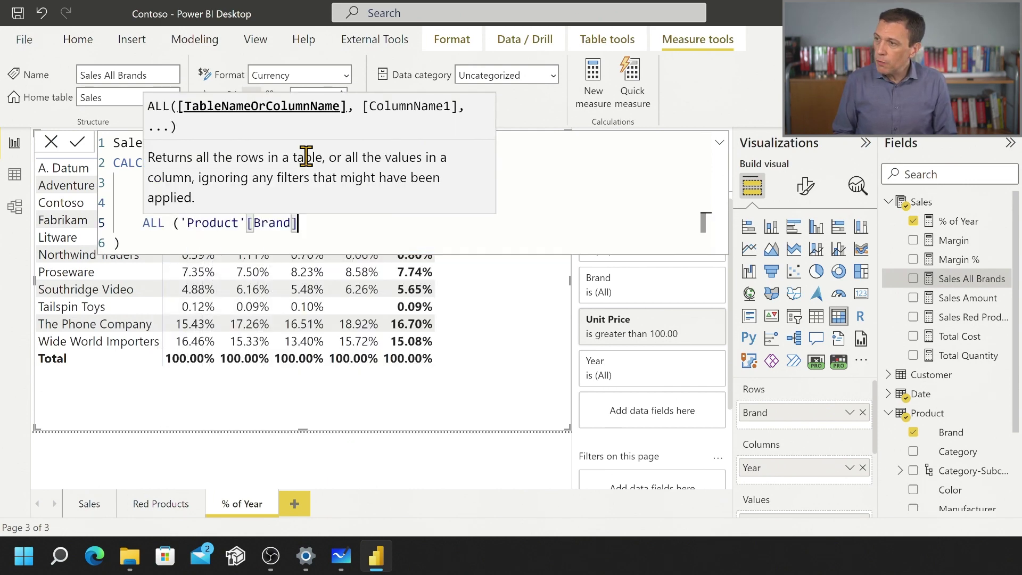
text())
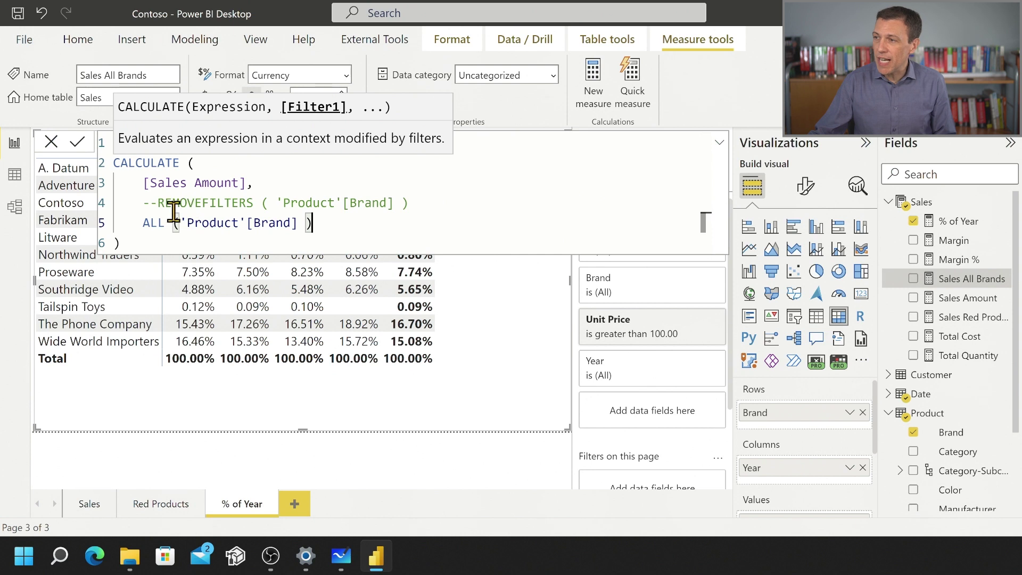
Step: Comment out the ALL line, reactivate REMOVEFILTERS, commit Sales All Brands, and start a screen snip
click(178, 221)
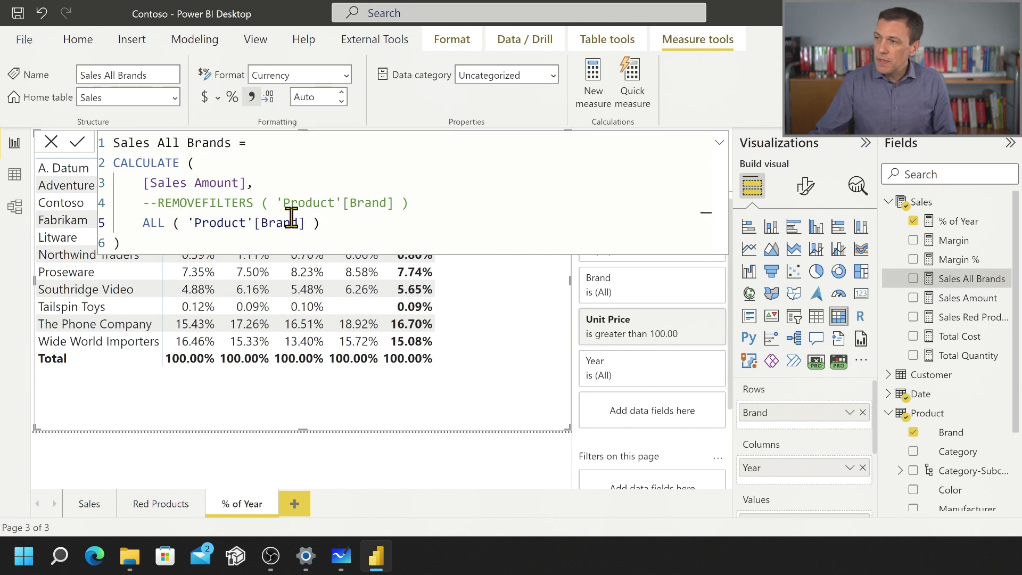
click(141, 223)
text(--)
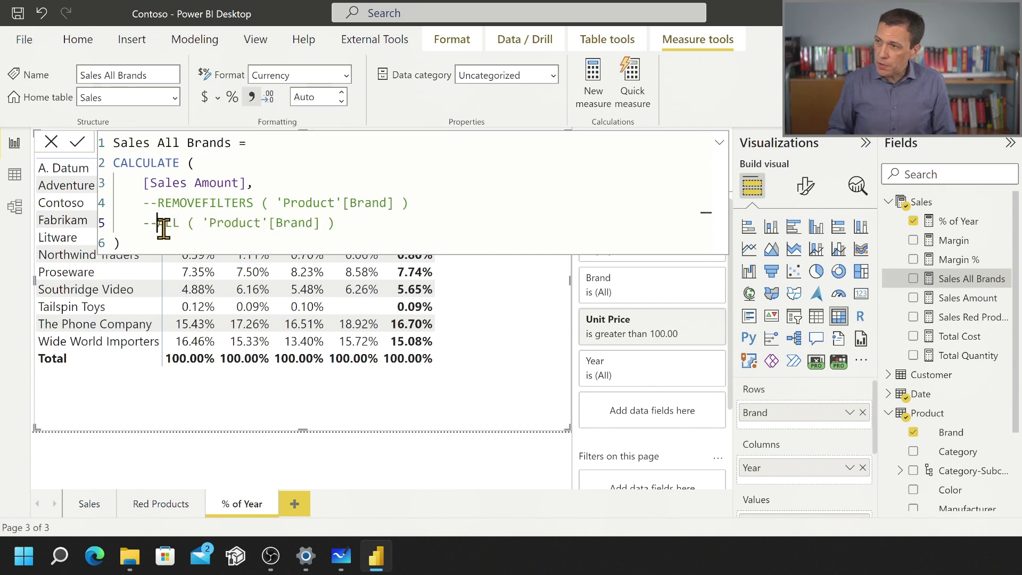
key(Up)
key(BackSpace)
key(BackSpace)
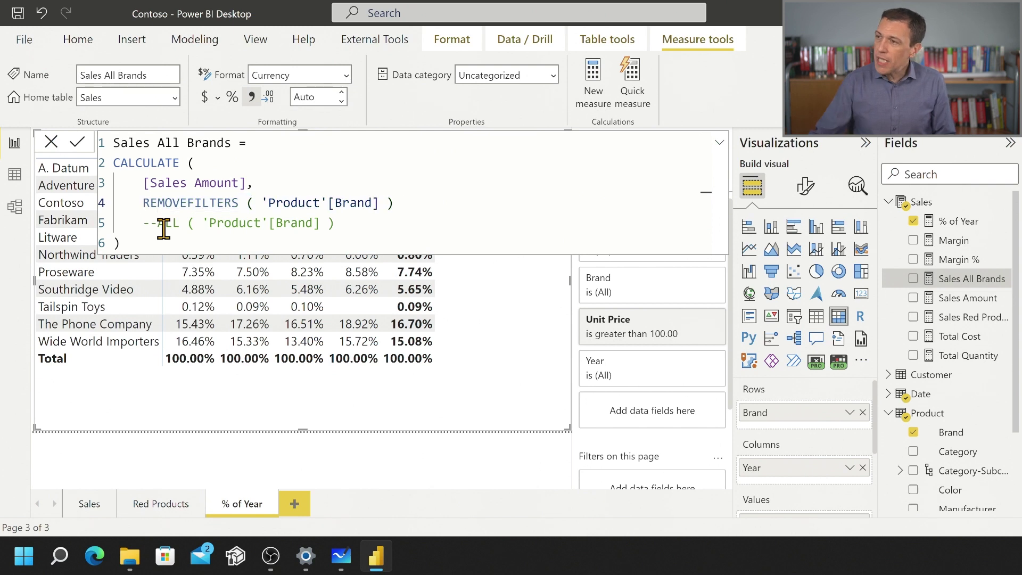
click(79, 145)
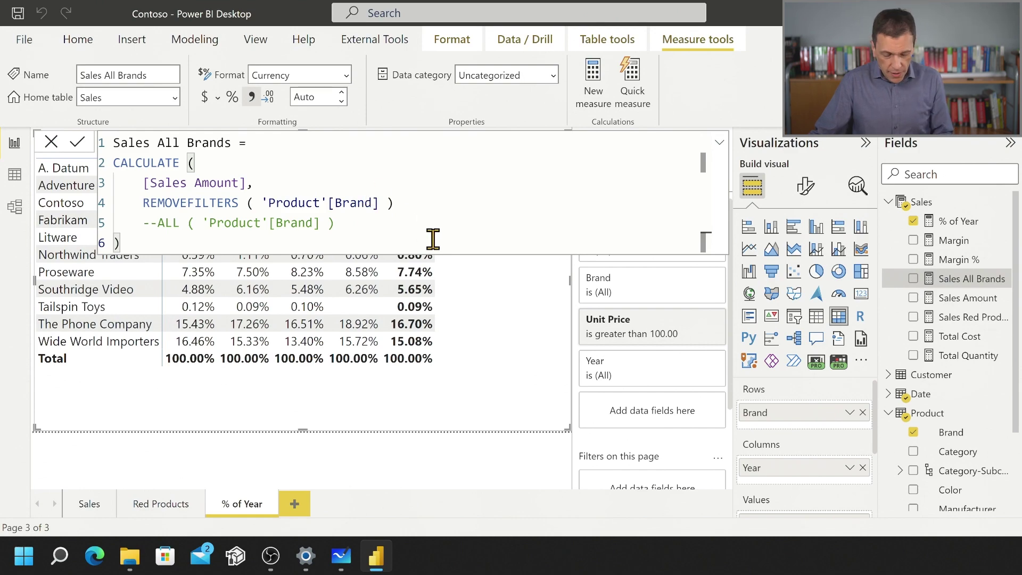
key(super+shift+s)
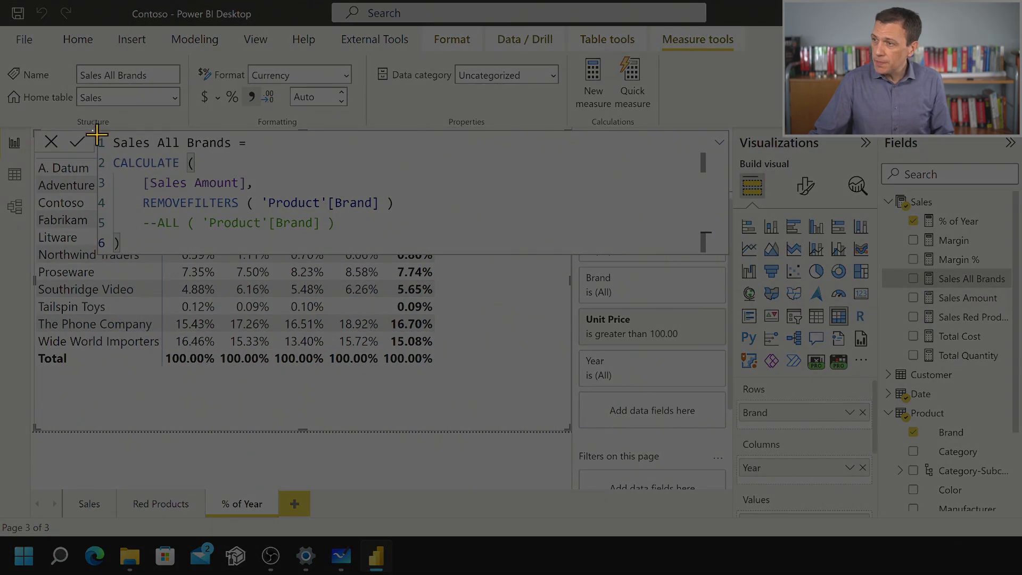
Step: Snip the formula, undo the green COLOR/RED ink and old code image, and paste the new snapshot
drag(93, 131, 397, 251)
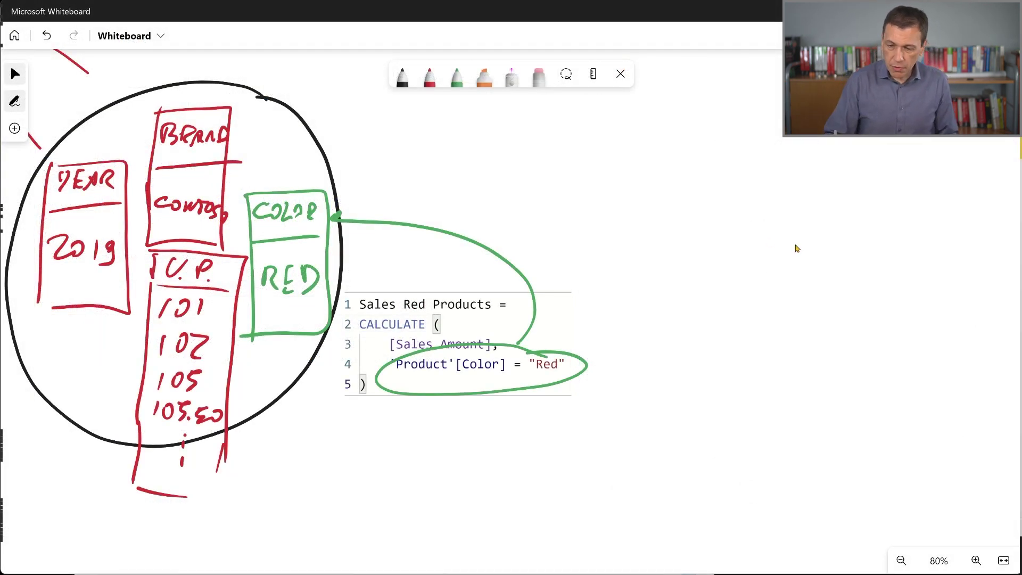
key(ctrl+z)
key(ctrl+z)
key(ctrl+z)
key(ctrl+z)
key(ctrl+z)
key(ctrl+z)
key(ctrl+z)
key(ctrl+z)
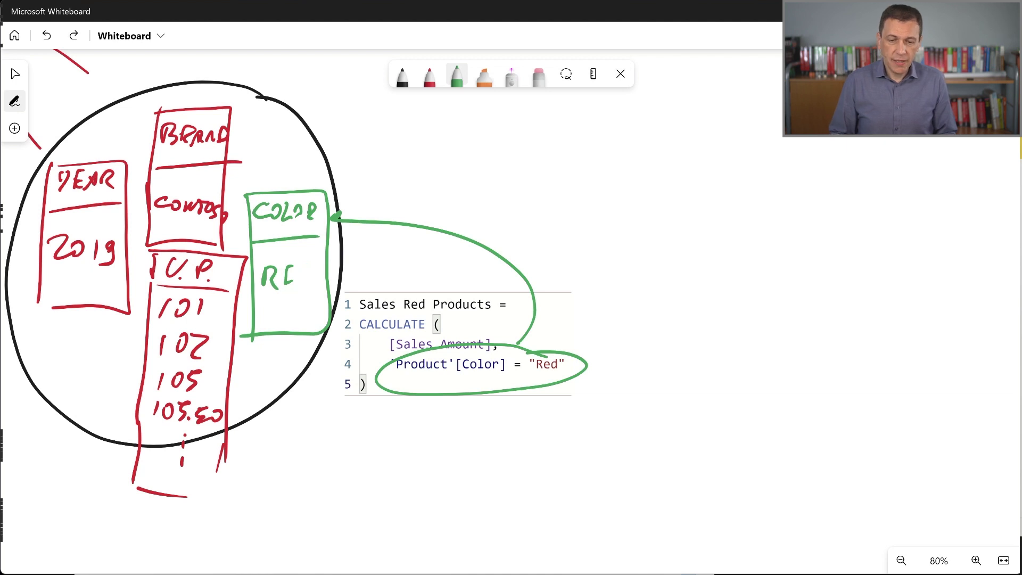
key(ctrl+z)
key(ctrl+z)
key(ctrl+z)
key(ctrl+z)
key(ctrl+z)
key(ctrl+z)
key(ctrl+z)
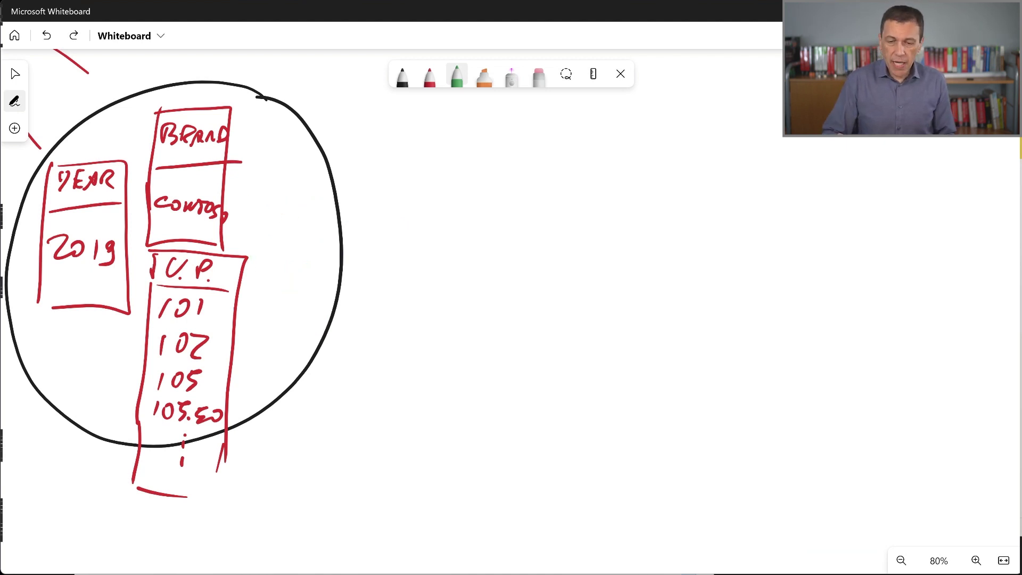
key(ctrl+v)
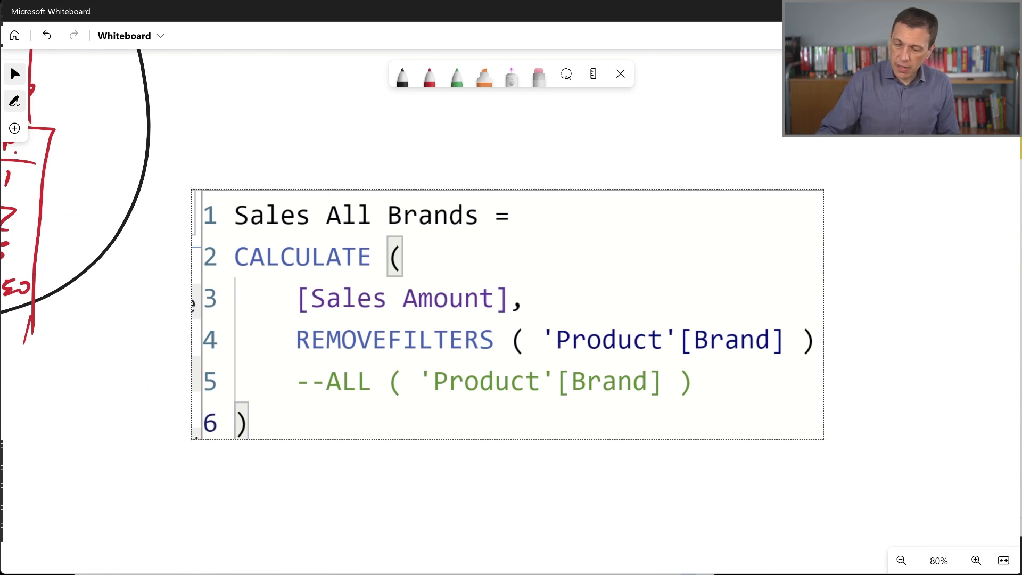
Step: Tilt the Sales All Brands snapshot and settle it beside the YEAR, BRAND, U.P. circle
drag(507, 314, 513, 407)
key(ctrl+z)
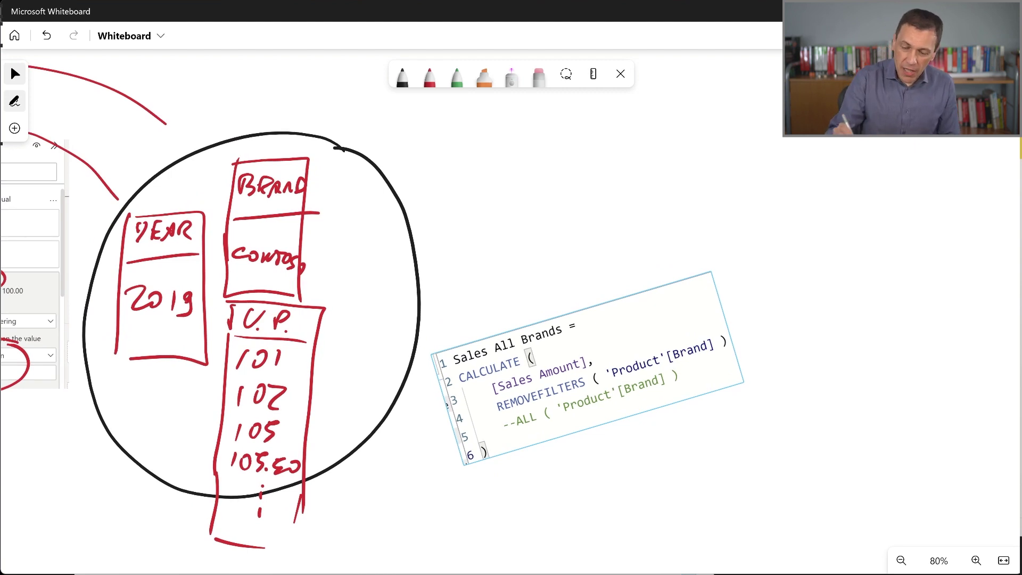
Step: Ring REMOVEFILTERS in red, then cross out and erase the BRAND/Contoso box from the circle
click(430, 76)
mouse_move(580, 374)
mouse_down()
mouse_move(484, 403)
mouse_move(534, 410)
mouse_move(694, 373)
mouse_move(666, 341)
mouse_move(593, 366)
mouse_up()
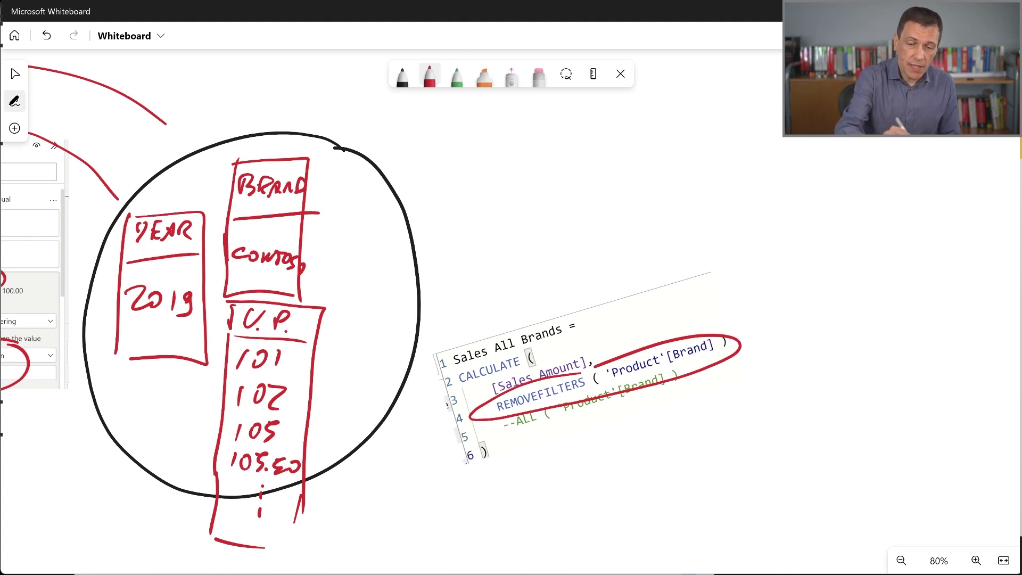
click(402, 76)
drag(238, 156, 293, 288)
drag(314, 155, 233, 287)
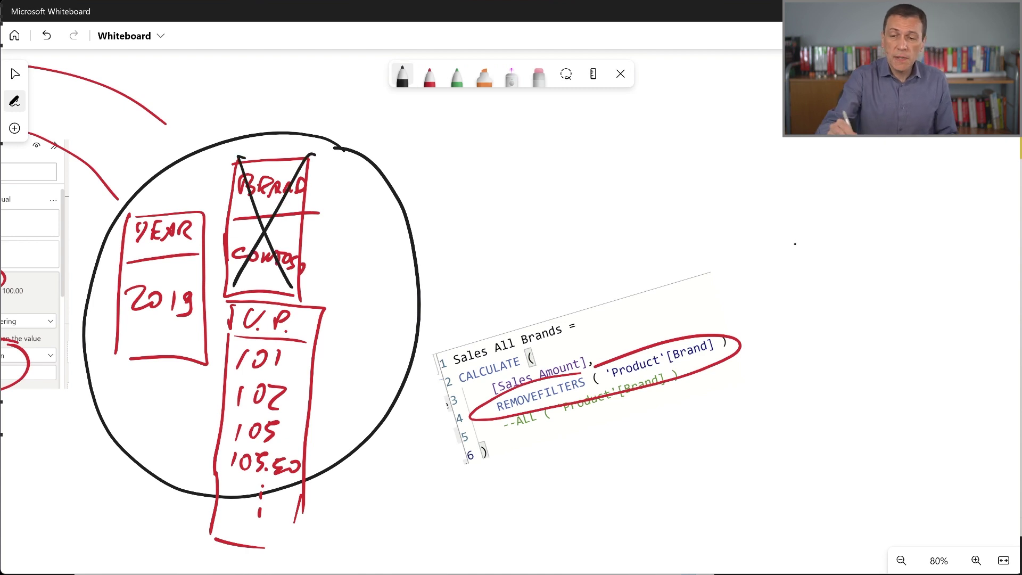
click(539, 75)
mouse_move(237, 160)
mouse_down()
mouse_move(276, 224)
mouse_move(312, 181)
mouse_up()
mouse_move(234, 253)
mouse_down()
mouse_move(224, 272)
mouse_move(303, 267)
mouse_up()
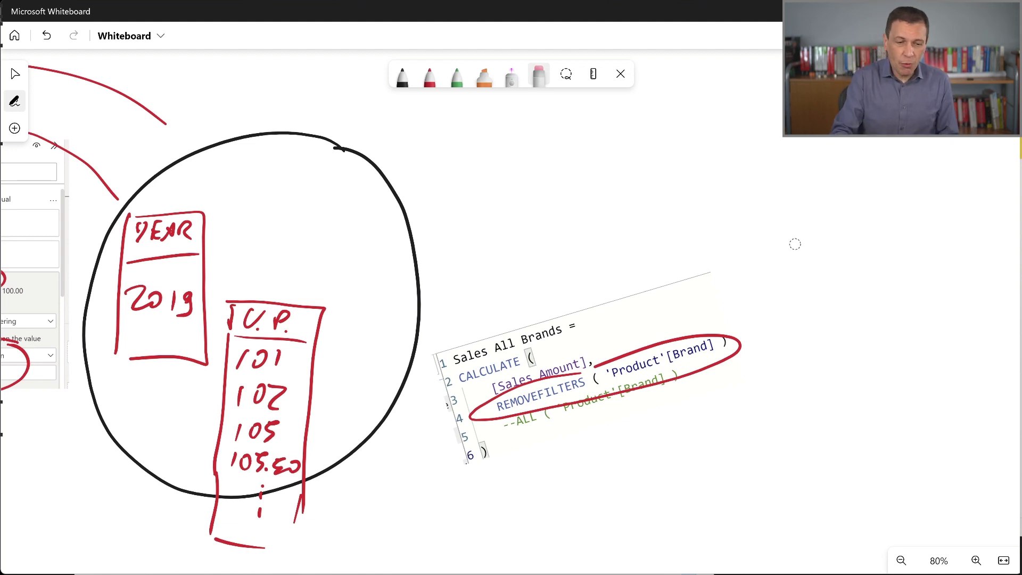
Step: Ring the 2019 total 3,393,789.83 in green and draw a green X across the Brand column
scroll(795, 244, left, 10)
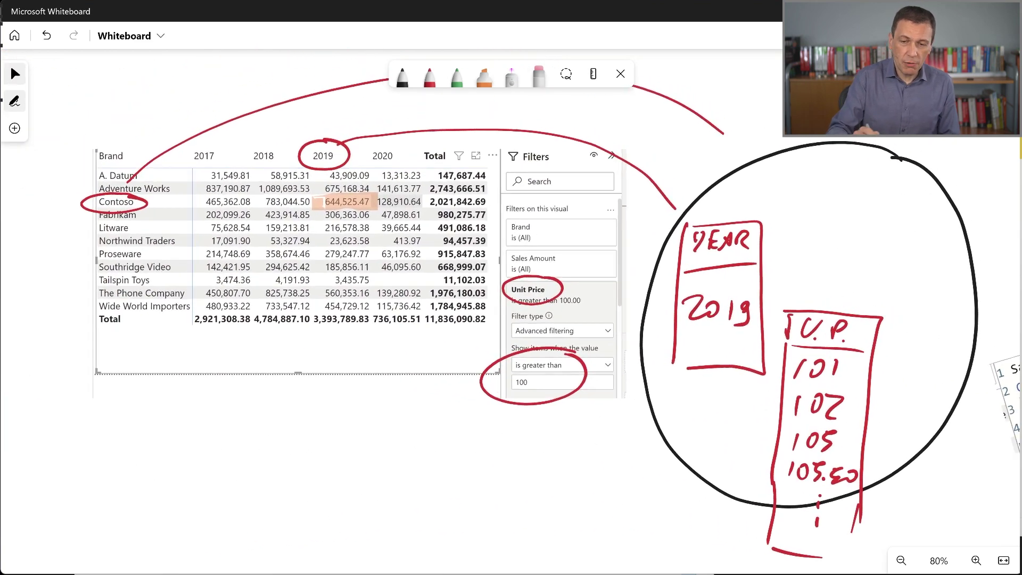
scroll(511, 319, right, 1)
click(457, 74)
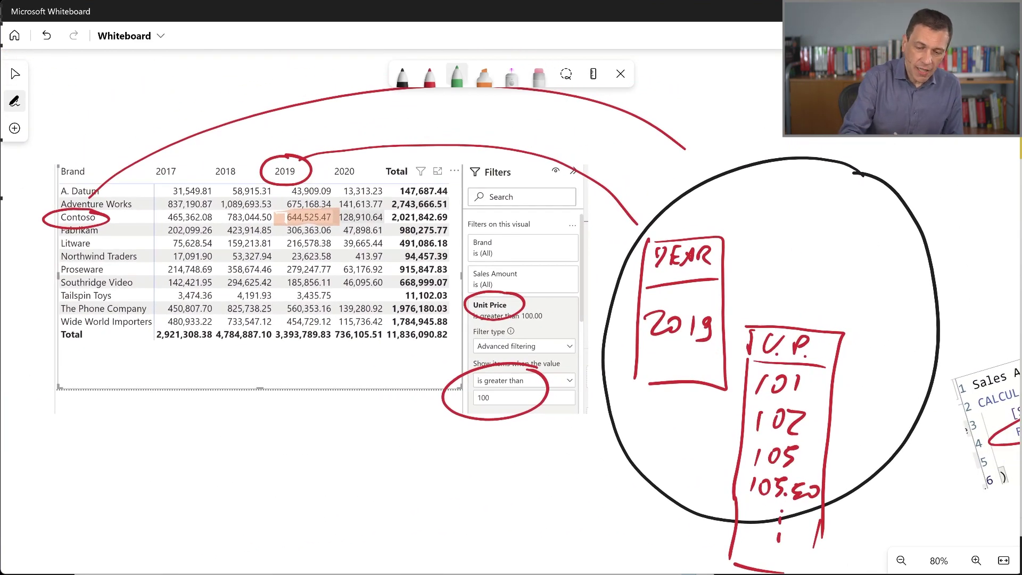
mouse_move(321, 326)
mouse_down()
mouse_move(302, 324)
mouse_move(325, 349)
mouse_move(321, 326)
mouse_up()
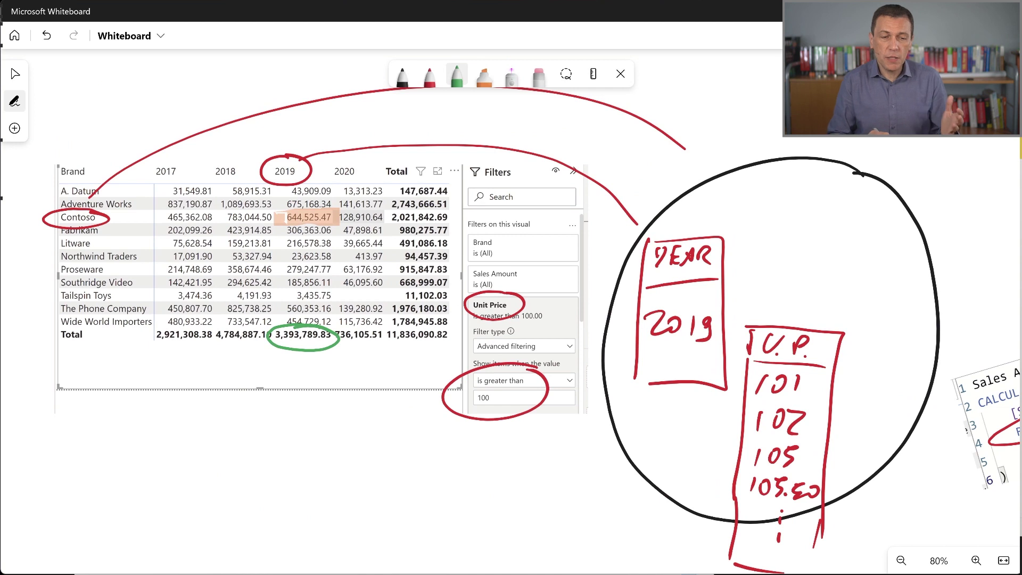
drag(137, 160, 64, 343)
drag(61, 173, 137, 337)
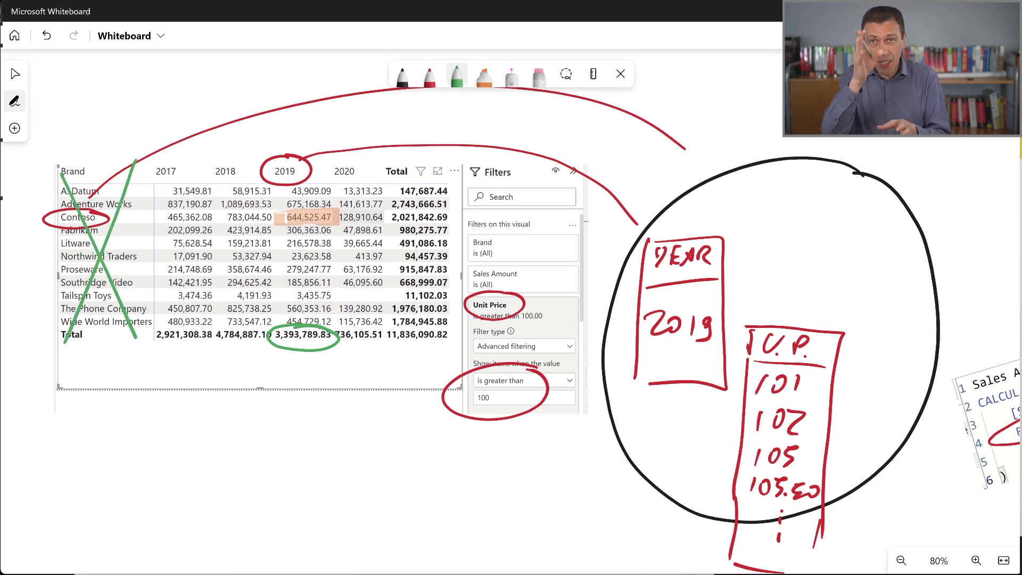